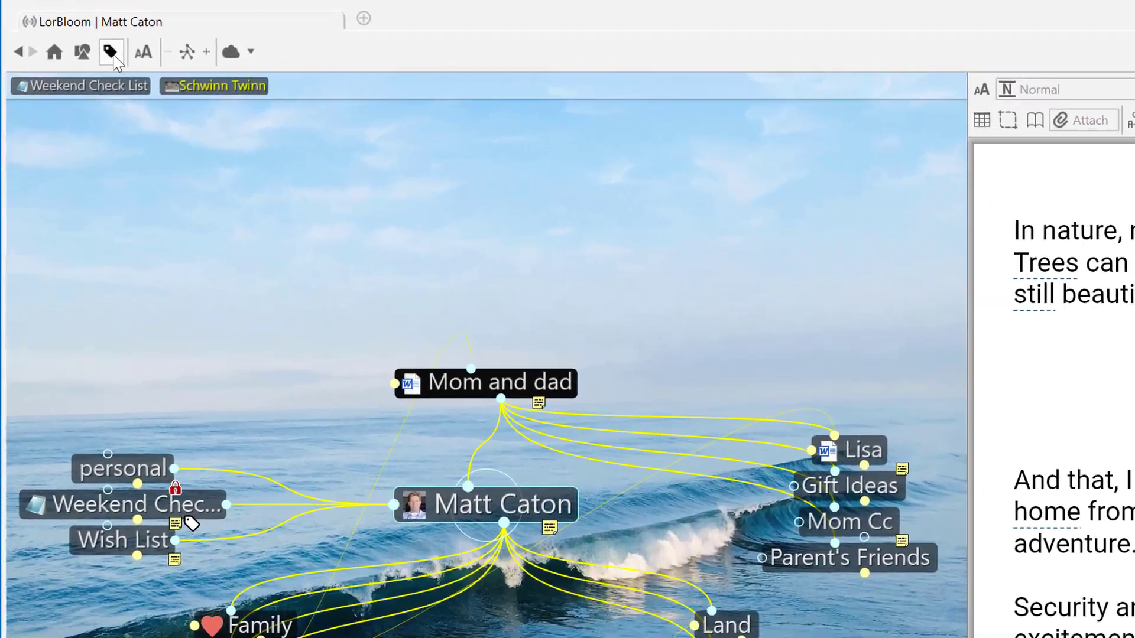
- Create a Focus tag and give it the Business & Finance archery-target stock icon
left_click(72, 57)
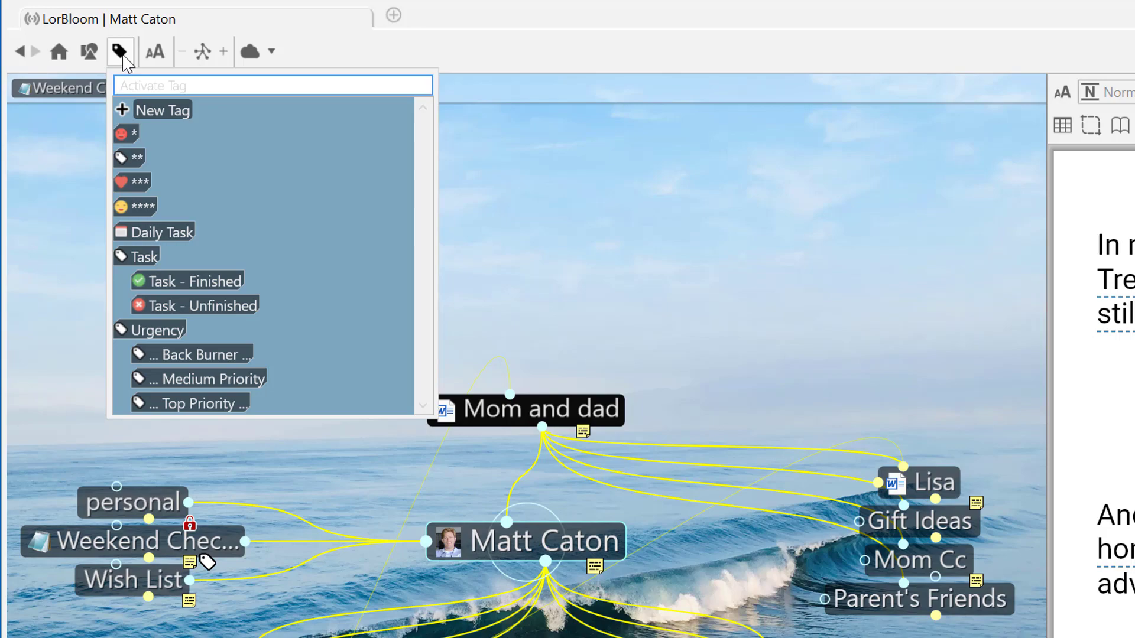
type("Focus")
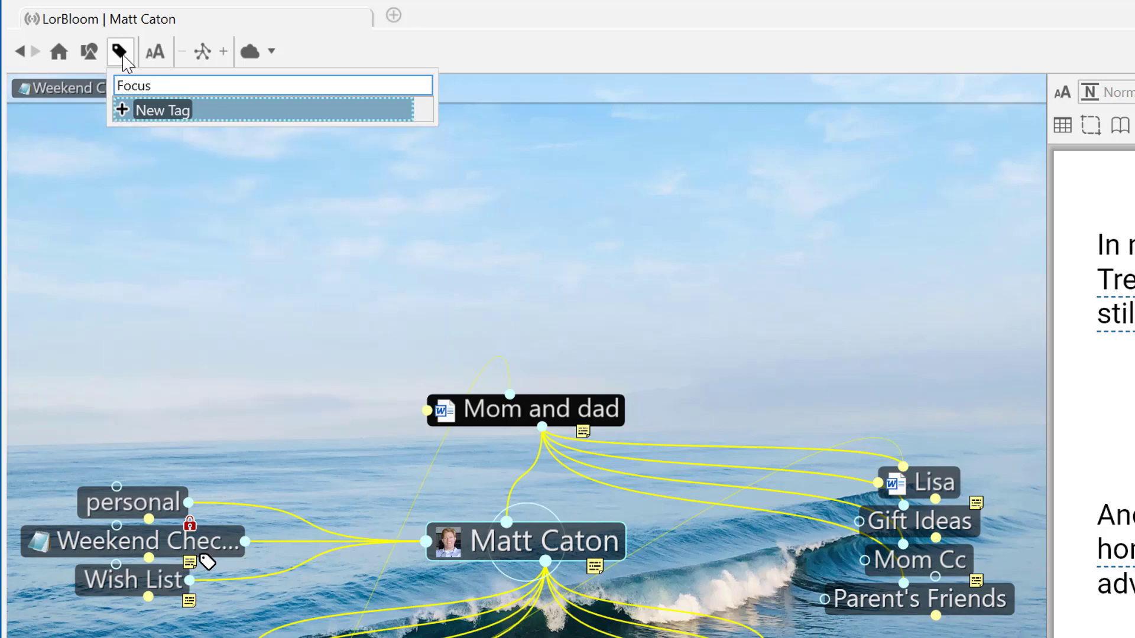
key("Return")
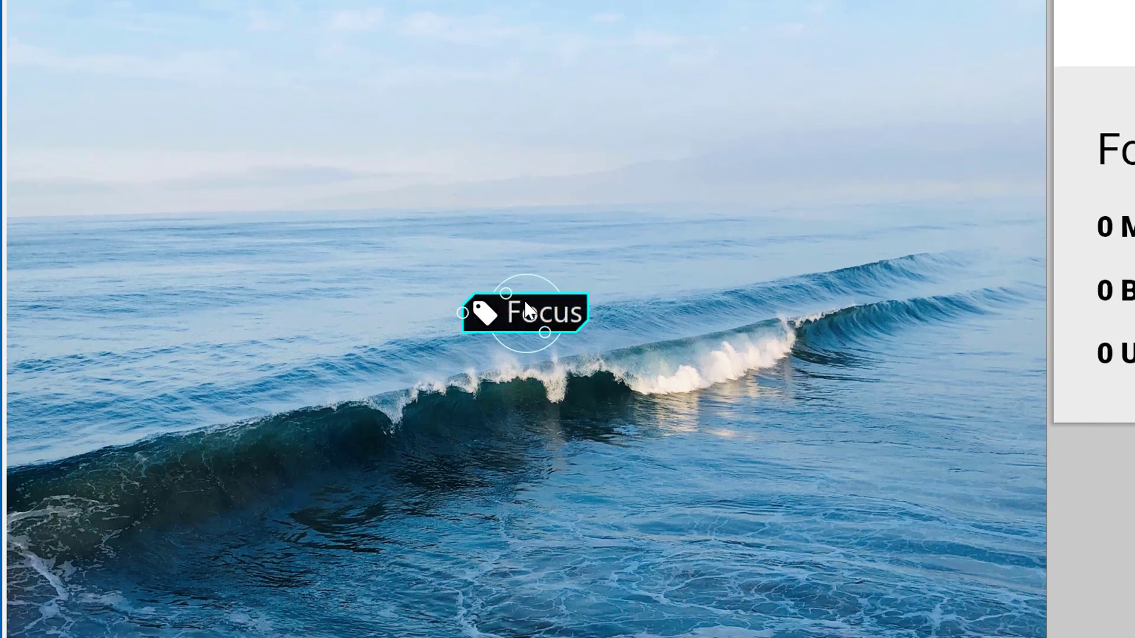
double_click(528, 312)
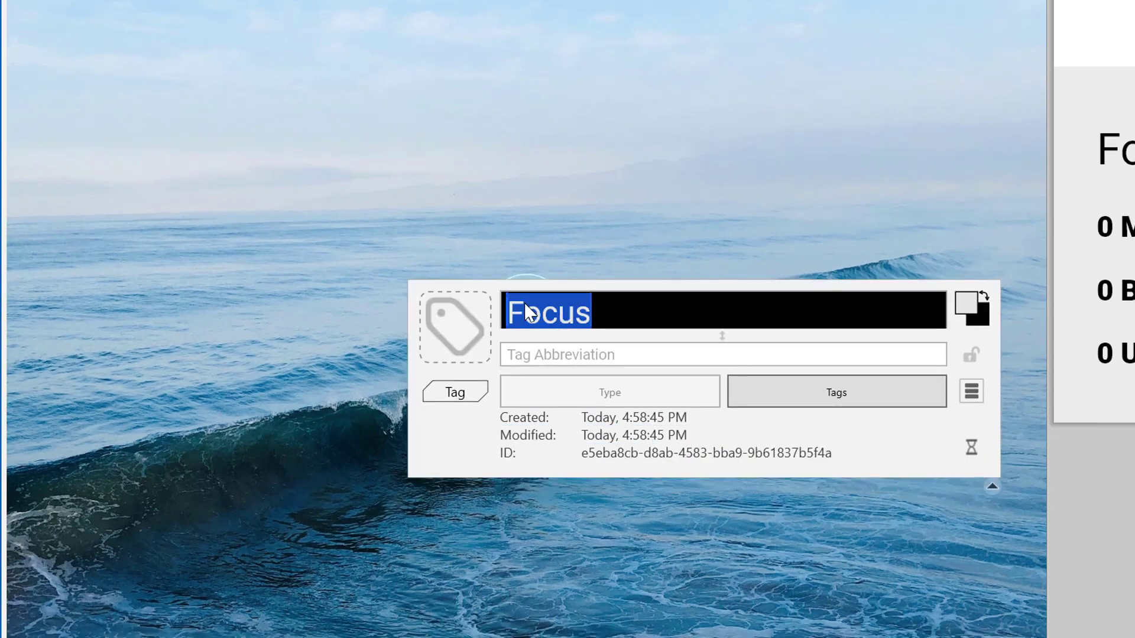
left_click(450, 348)
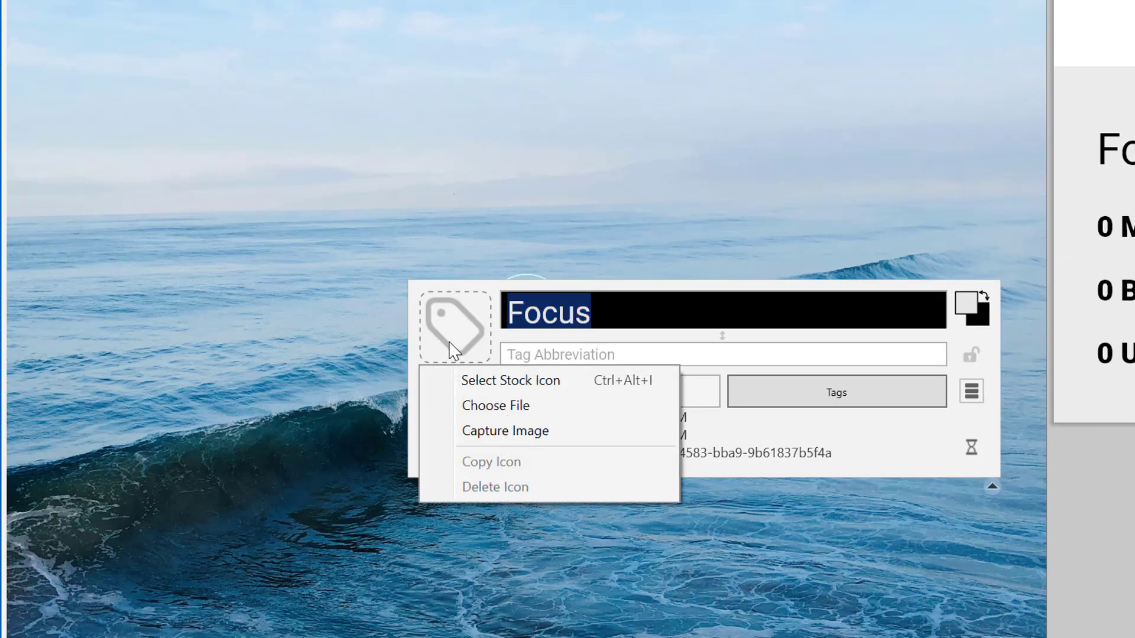
left_click(464, 382)
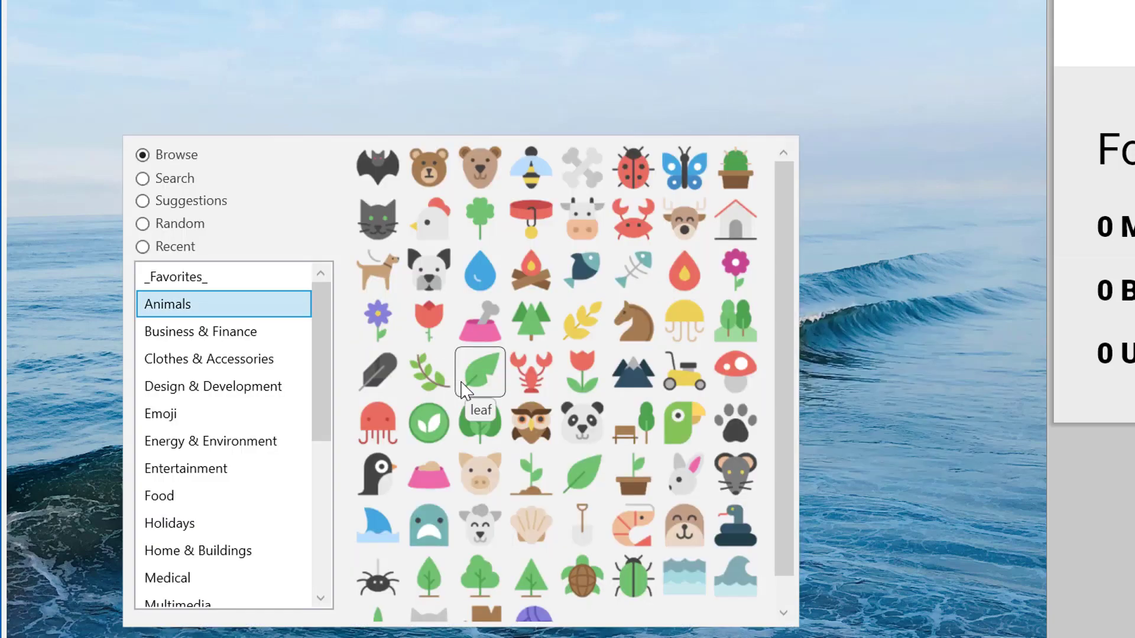
left_click(217, 336)
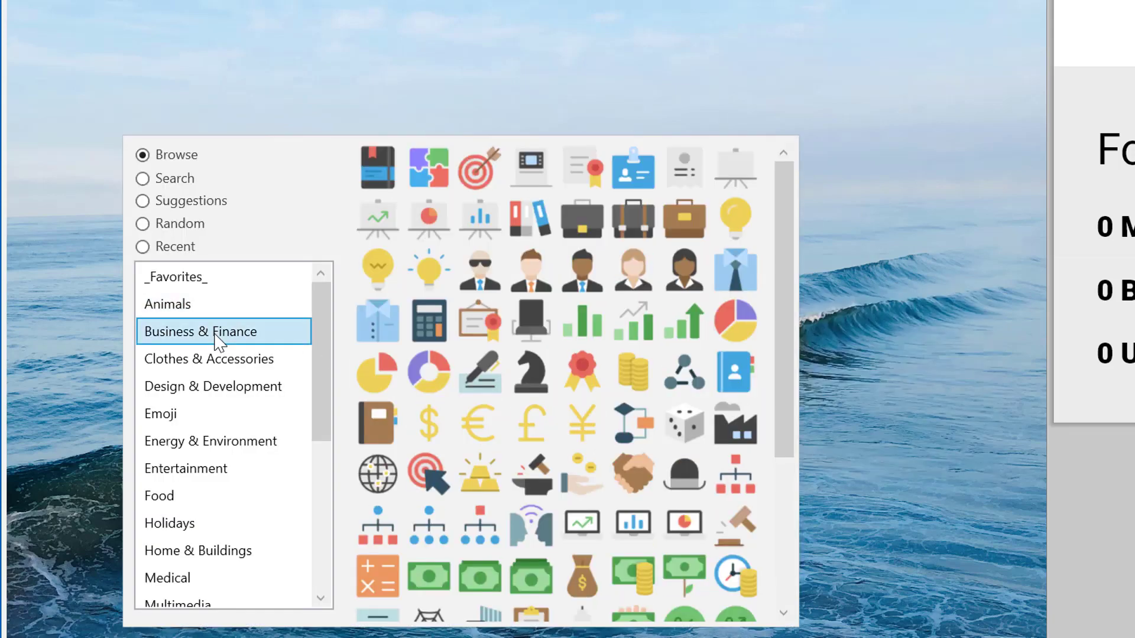
left_click(479, 177)
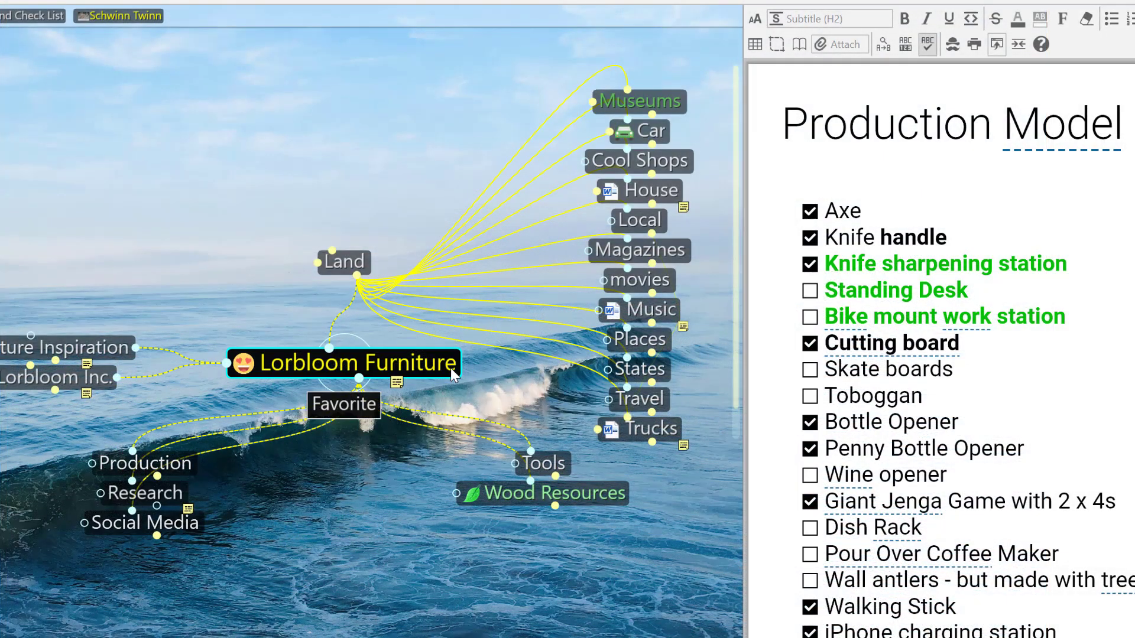
- Add the Focus tag to Lorbloom Furniture via Set Tags, then to Mortgage in its properties
right_click(443, 366)
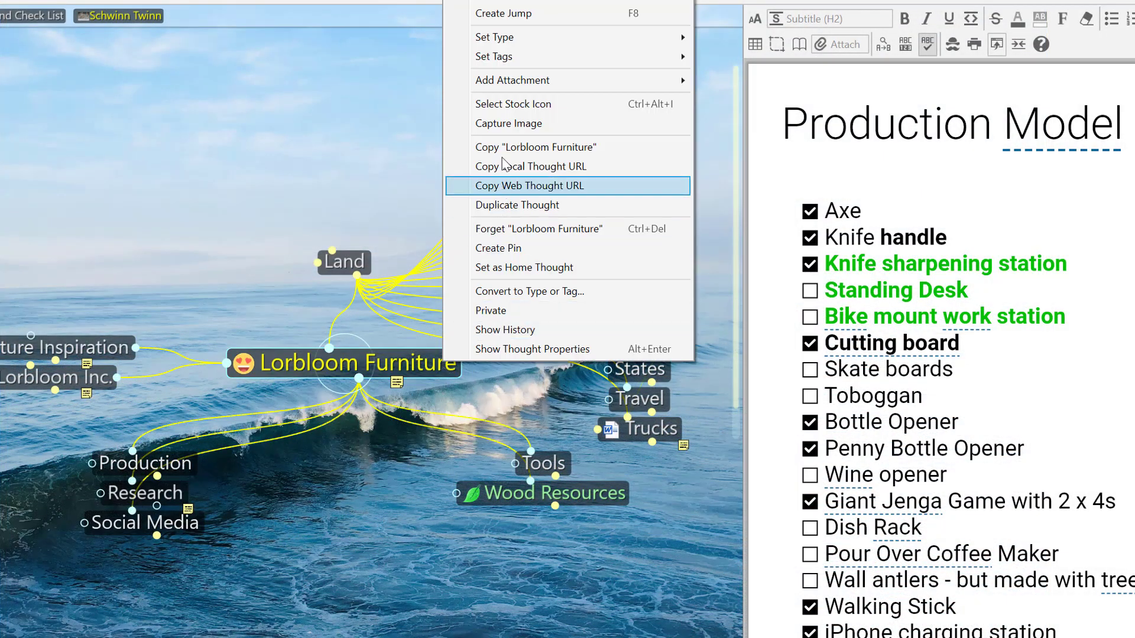
mouse_move(527, 56)
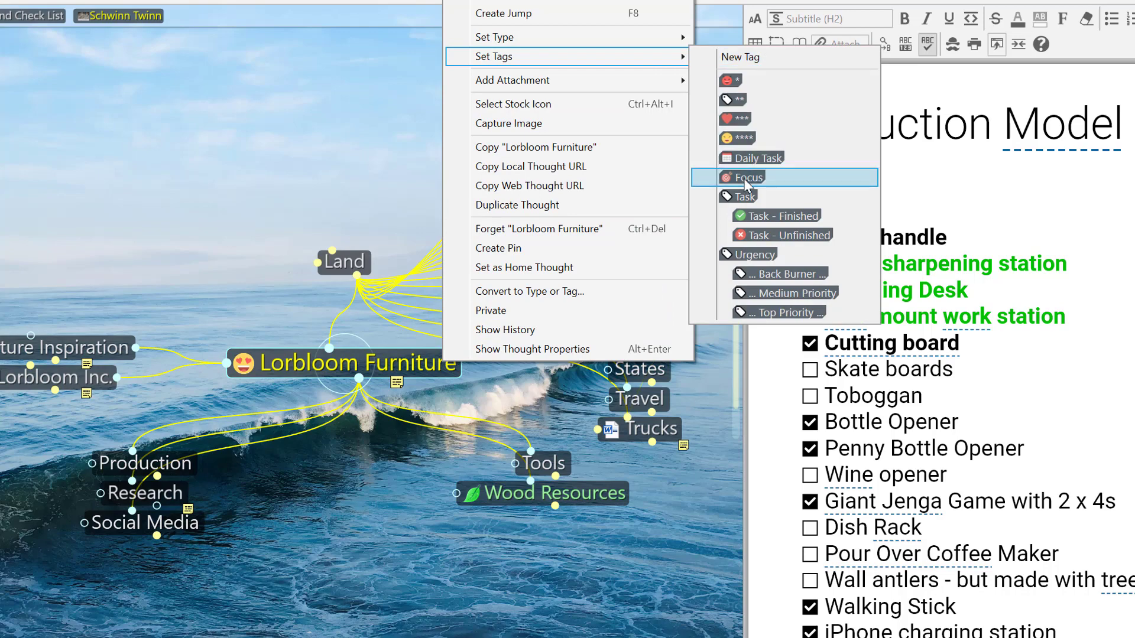
left_click(747, 182)
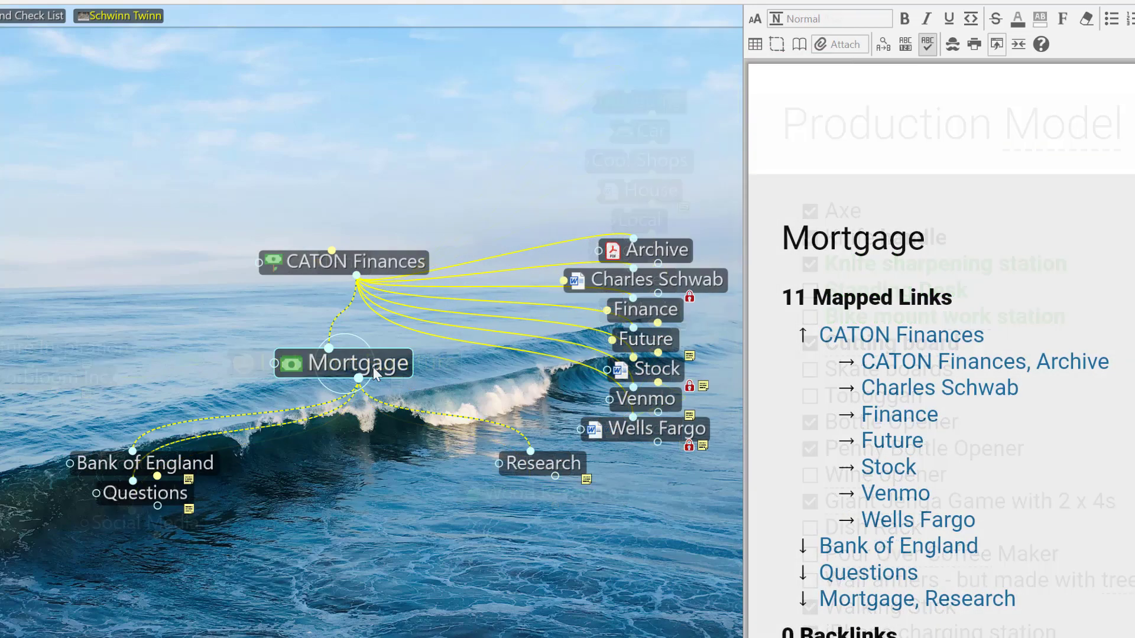
left_click(536, 429)
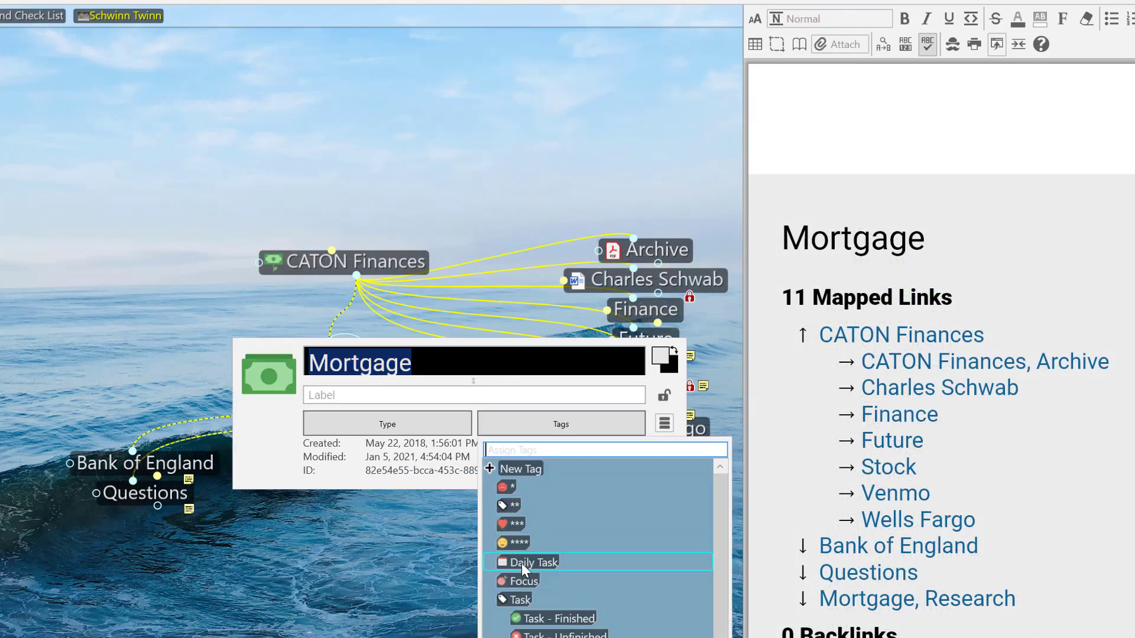
left_click(521, 580)
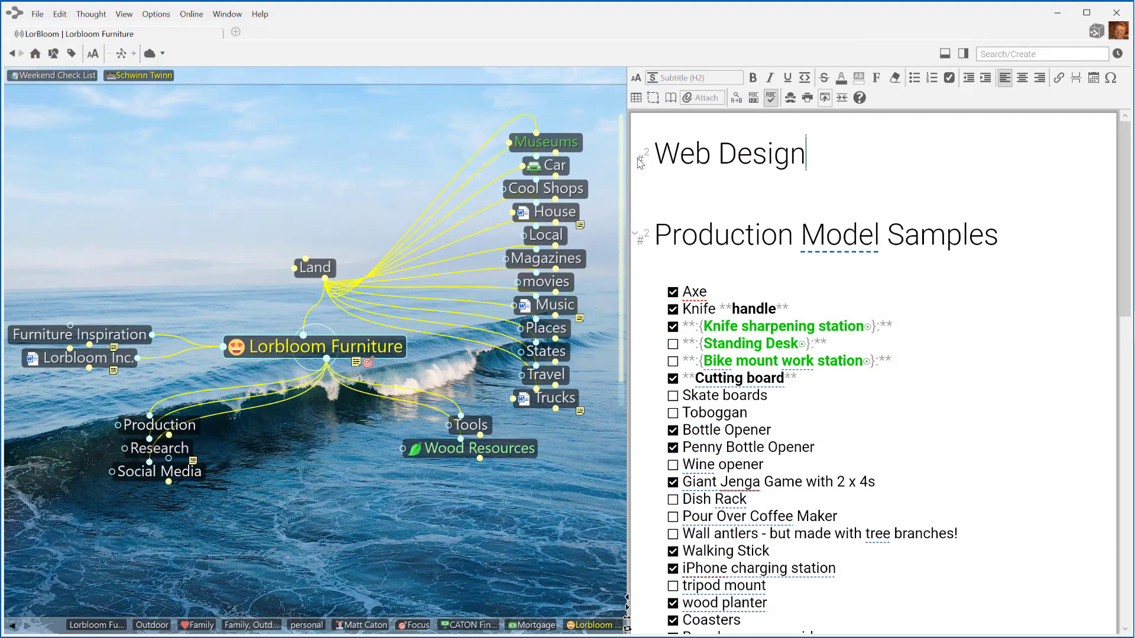
type(" Goals")
- Add a four-item checklist under the Web Design Goals heading, ending with Research DIY Options
key("Return")
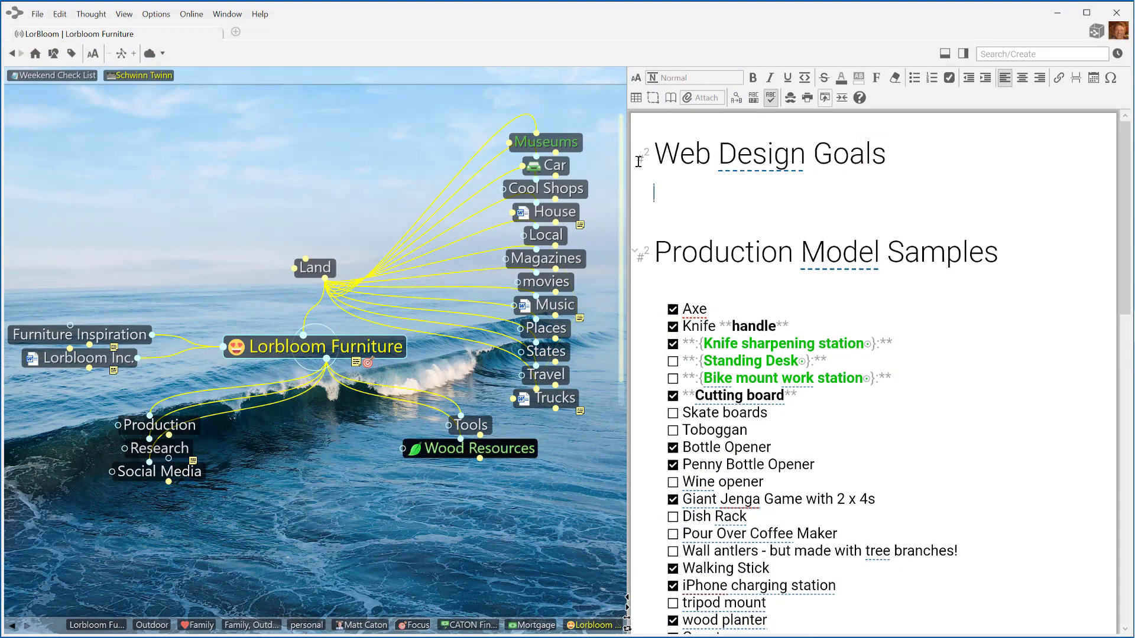
key("ctrl+shift+c")
type("New Logo")
key("Return")
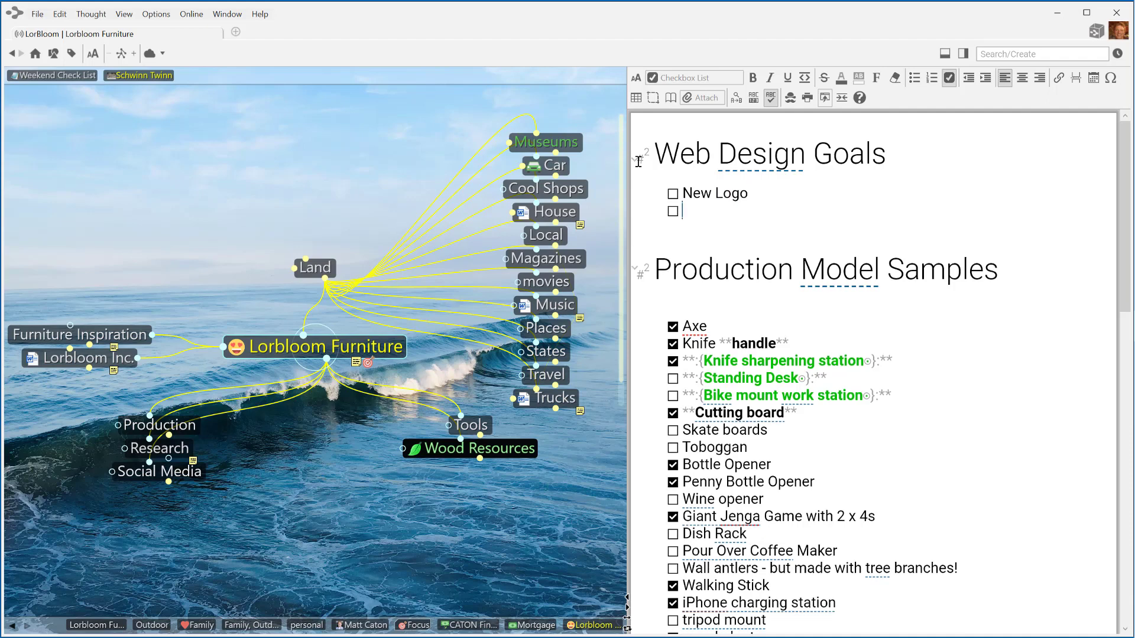
type("Sale Page")
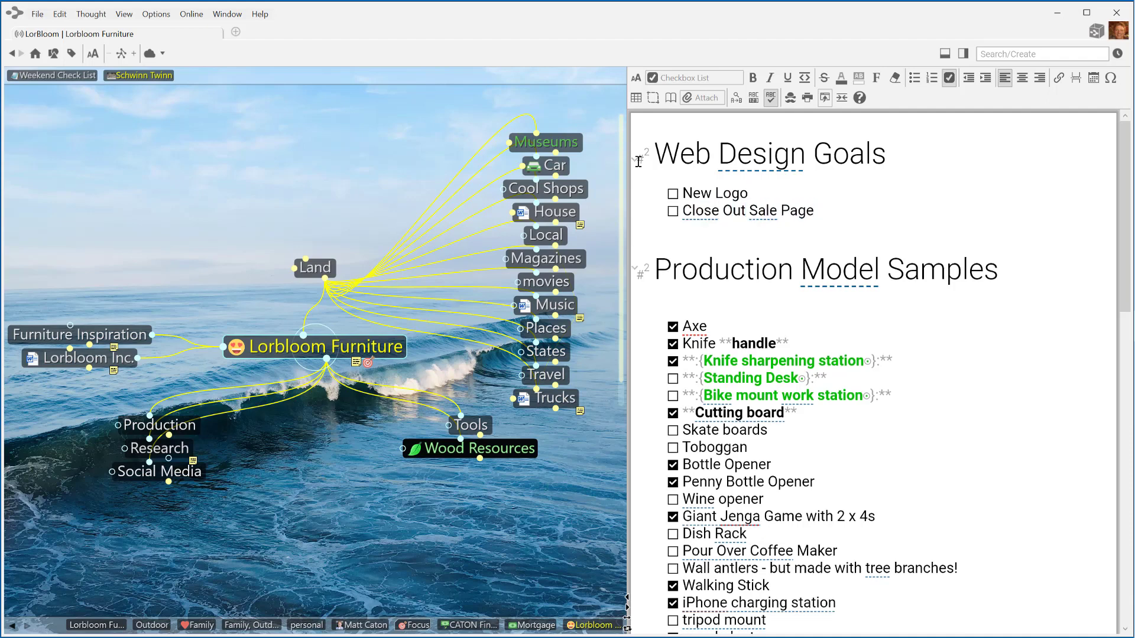
key("Return")
type("Weekl")
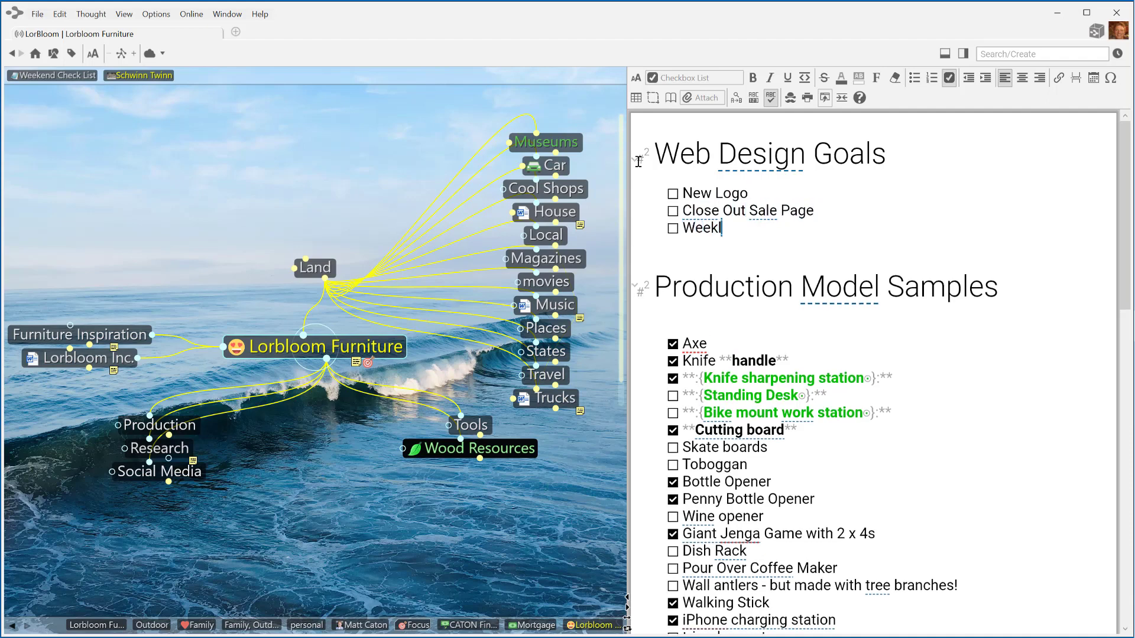
type("y Brainstorming ")
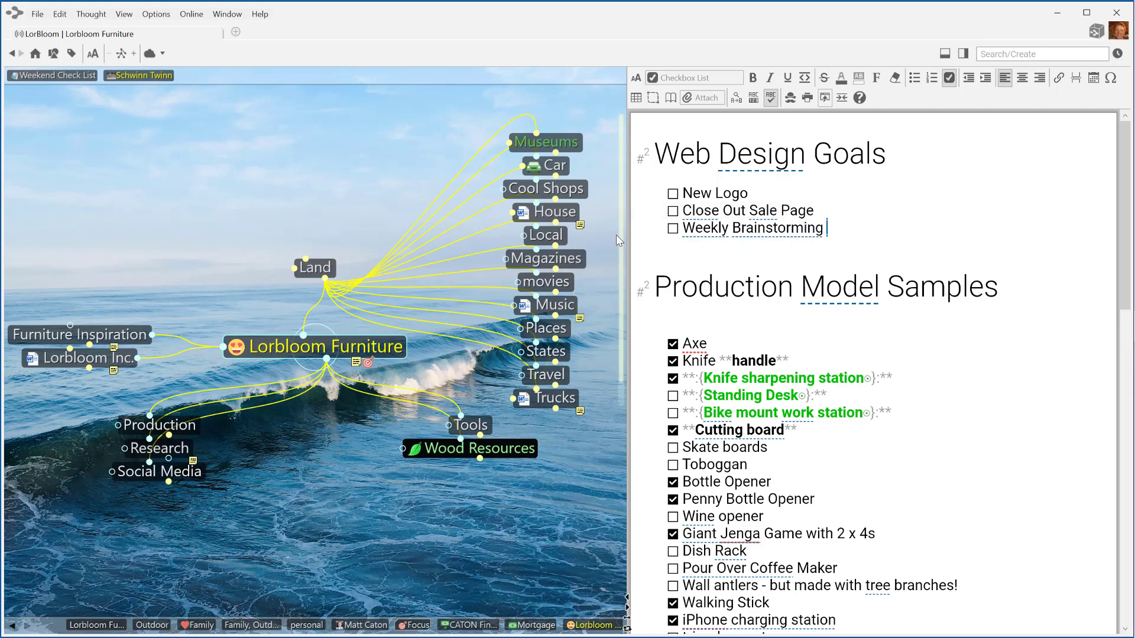
type("Meetings")
key("Return")
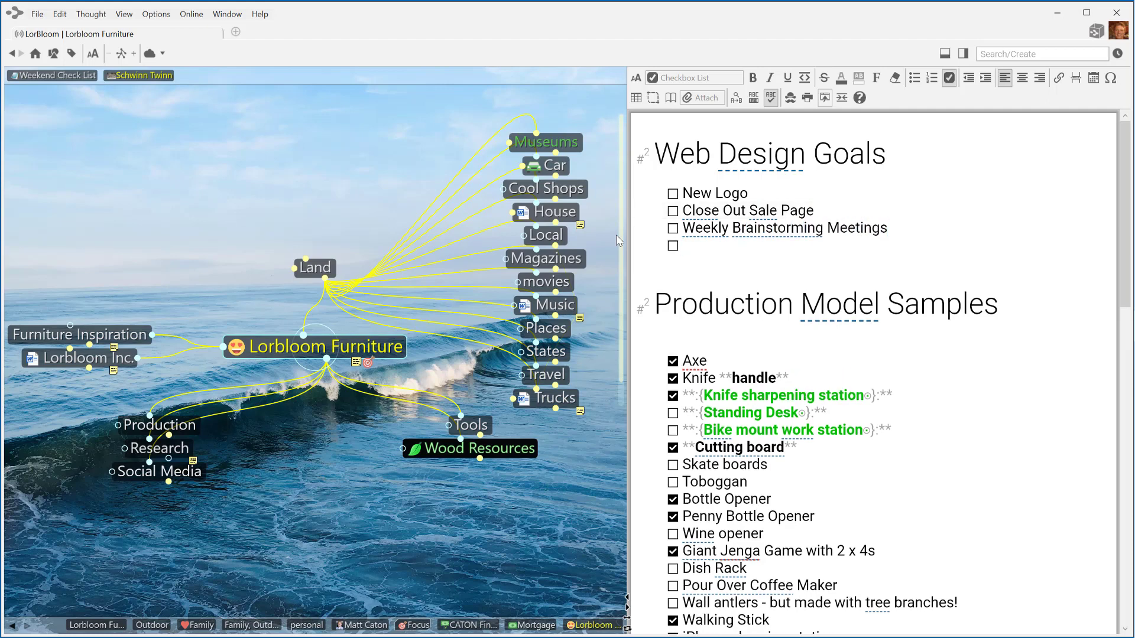
type("Research DIY ")
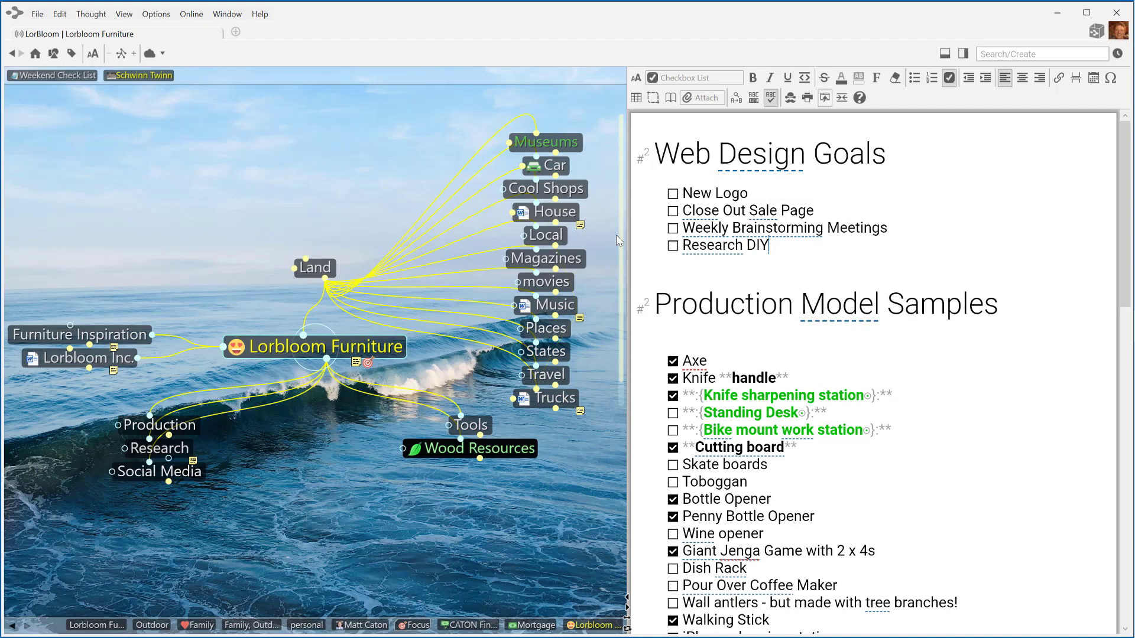
type("Options")
- Nest bullets WIX, GoDaddy, Webbly, Squarespace and Wordpress under Research DIY Options
key("Return")
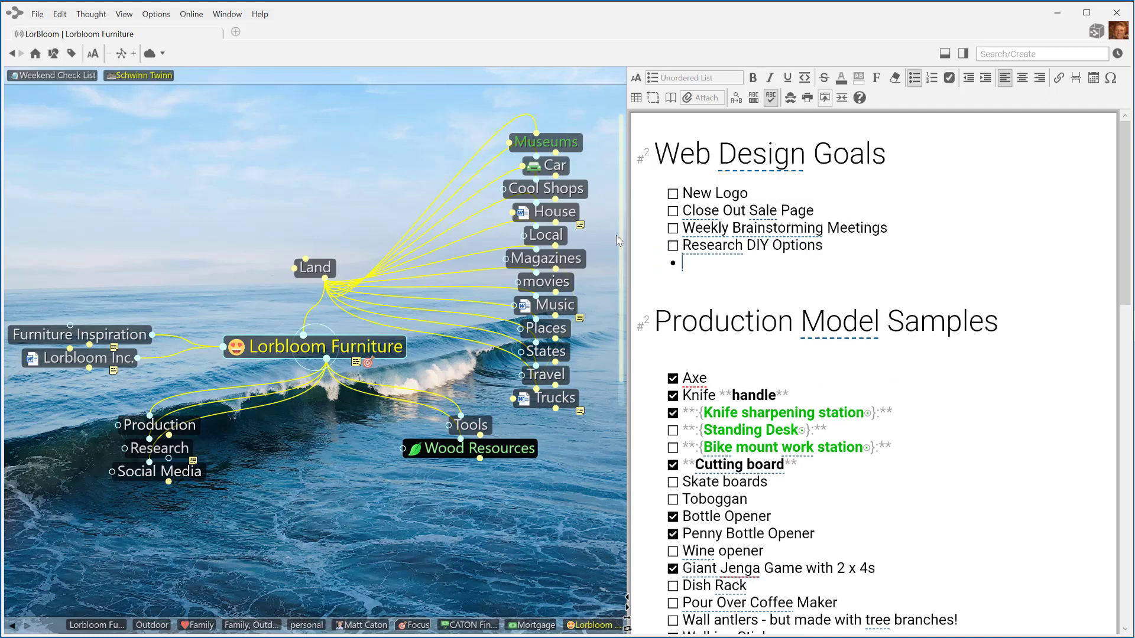
key("Tab")
type("WIX")
key("Return")
type("GoDadd")
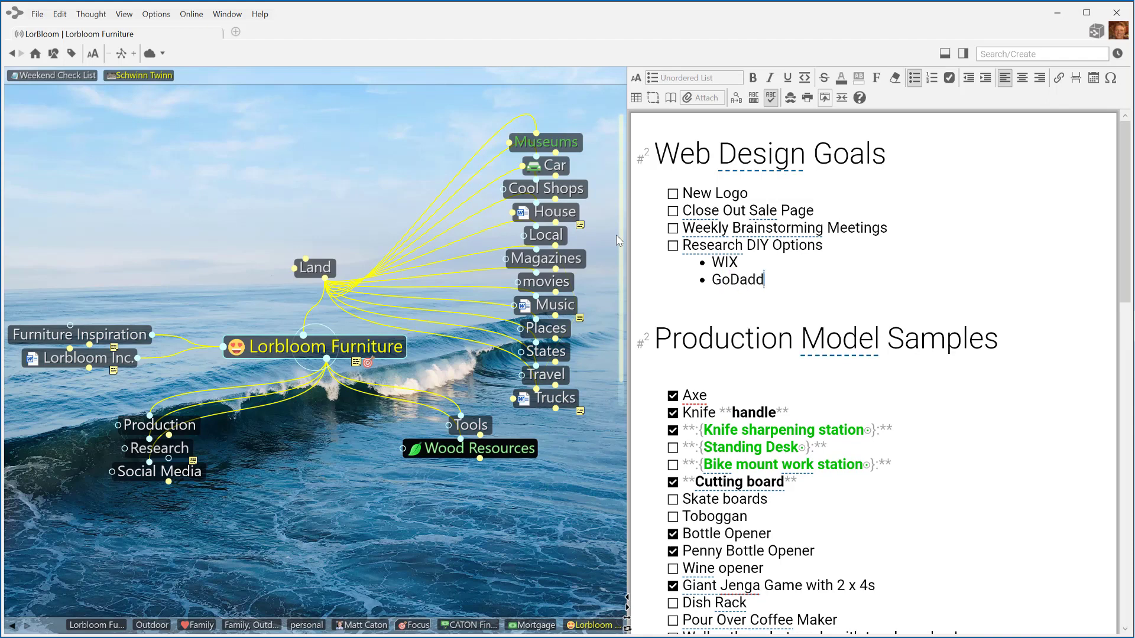
type("y")
key("Return")
type("Webbly")
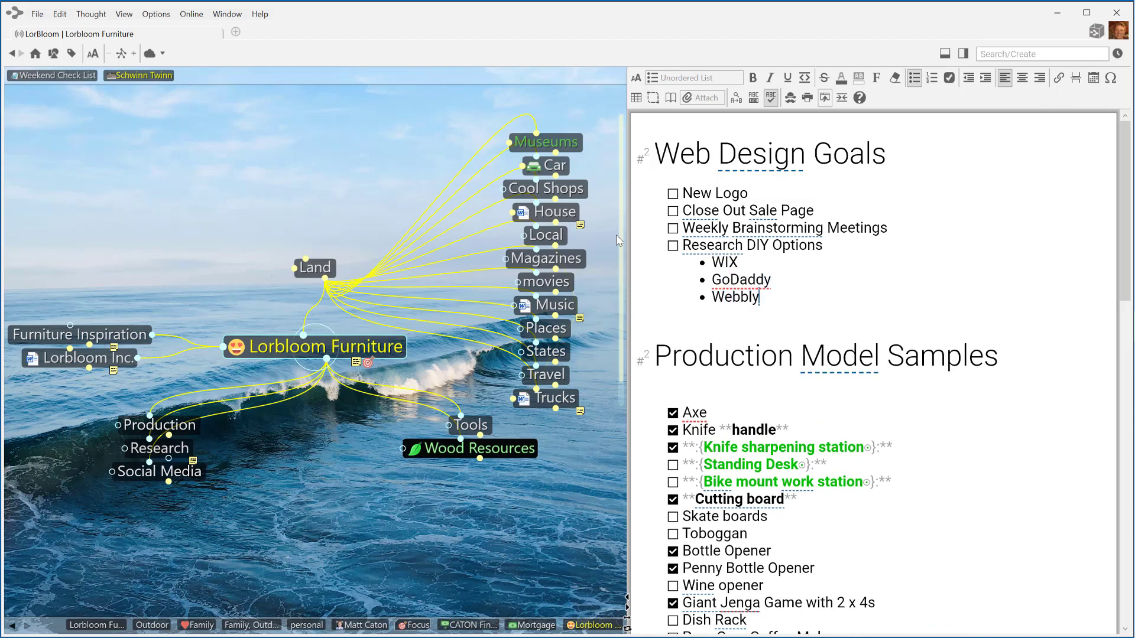
key("Return")
type("Squa")
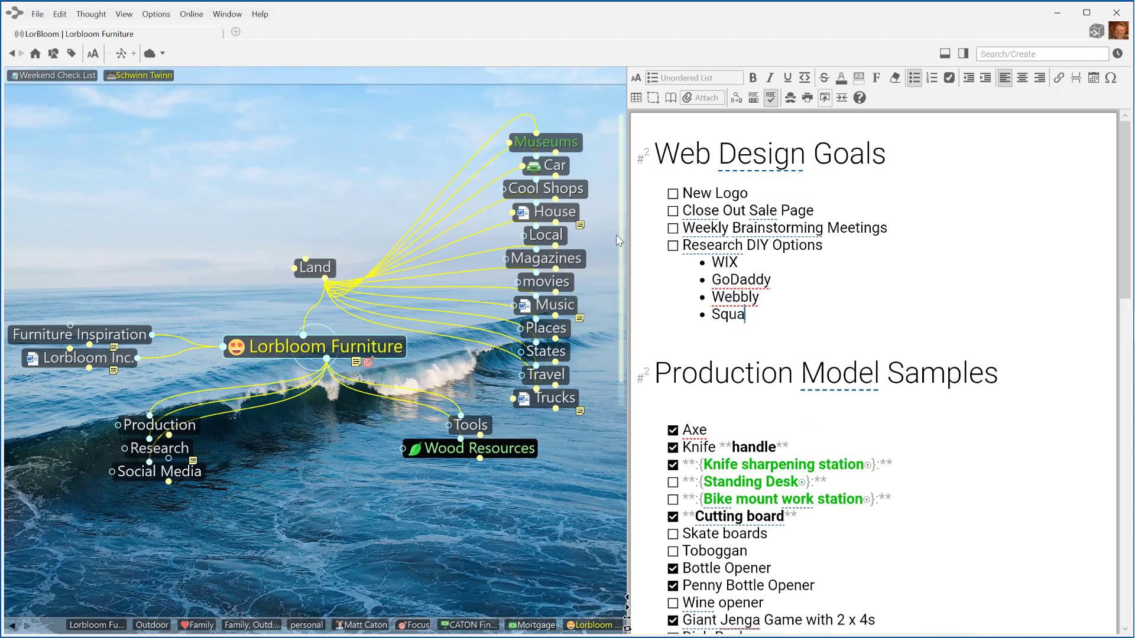
type("respace")
key("Return")
type("Word")
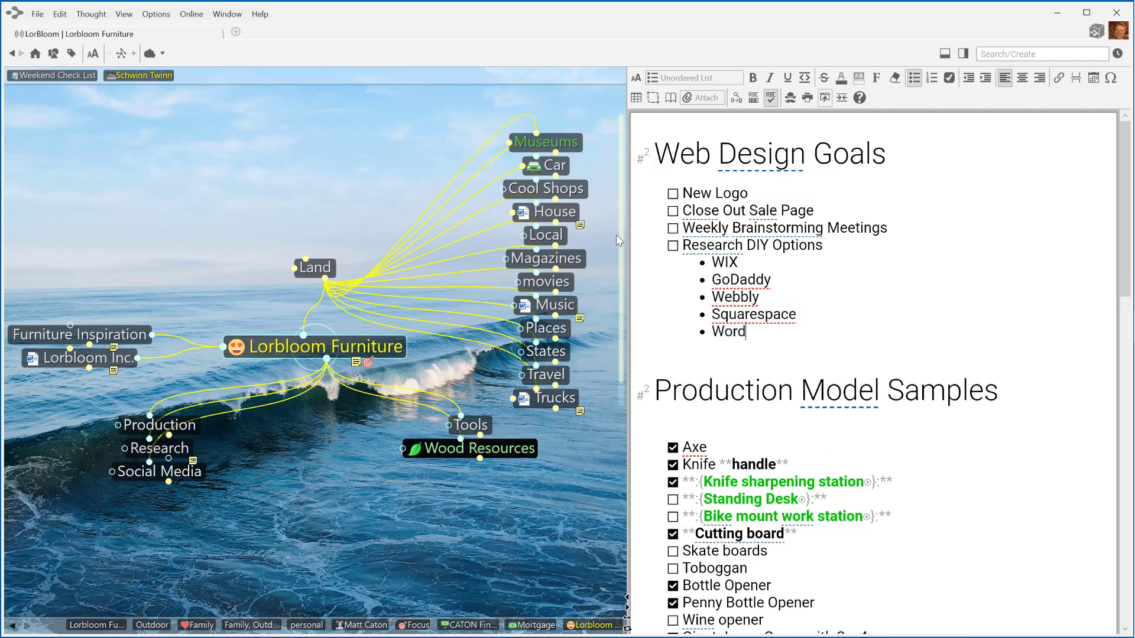
type("press")
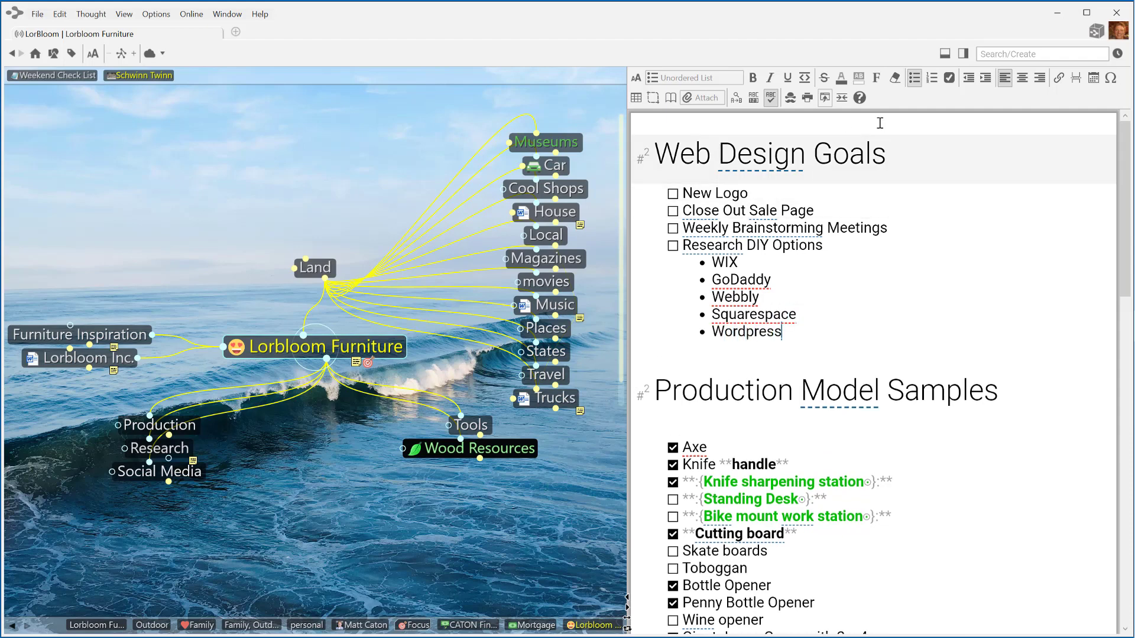
- Check the Web Design Goals items in the pending to-do list, then hide the list
left_click(965, 55)
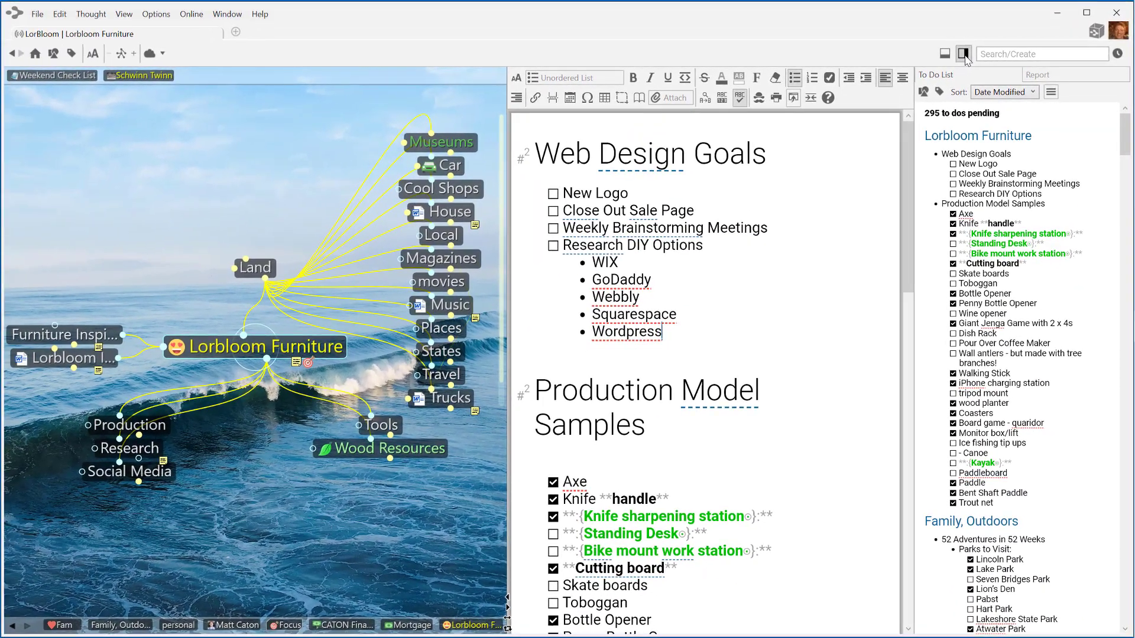
left_click(964, 54)
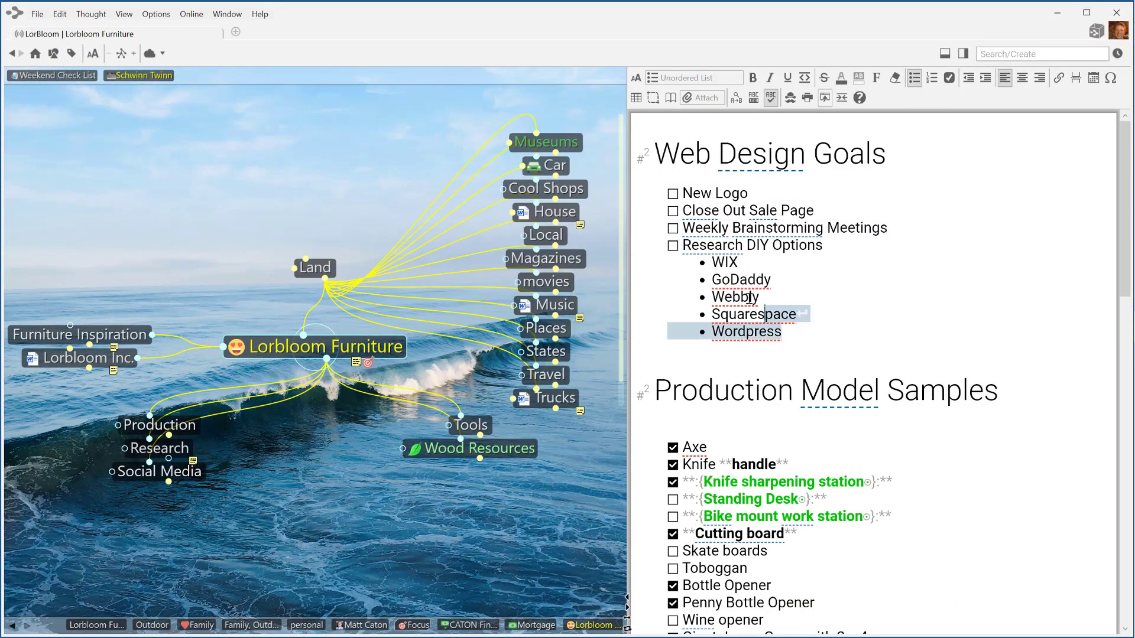
- Extract the Web Design Goals notes section into a new child thought
left_click_drag(750, 297, 695, 161)
right_click(695, 161)
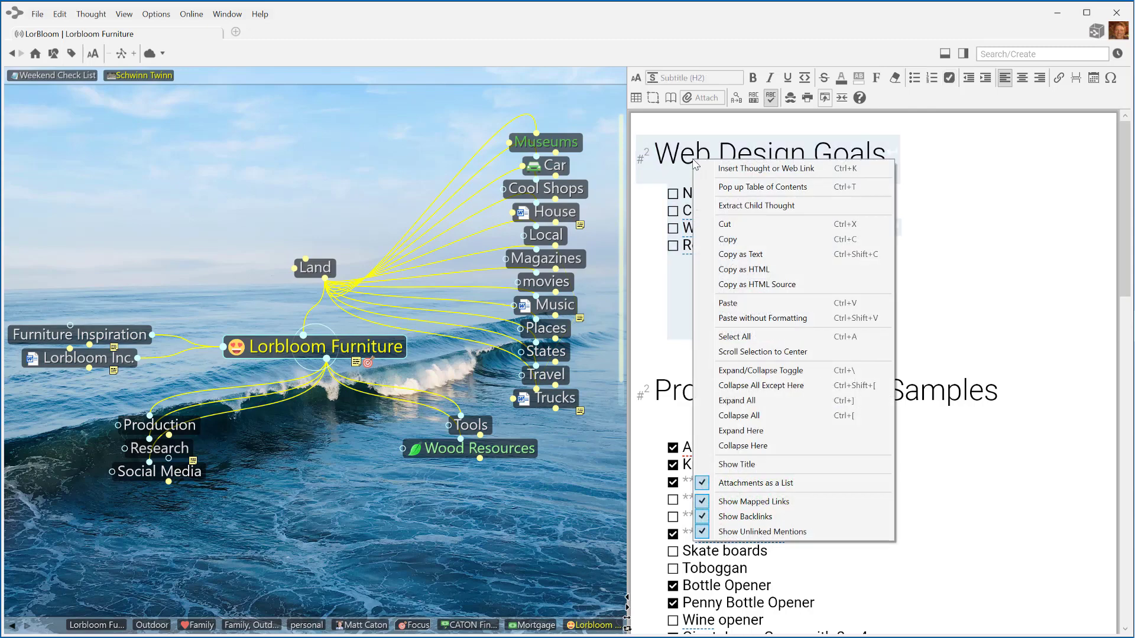
left_click(748, 205)
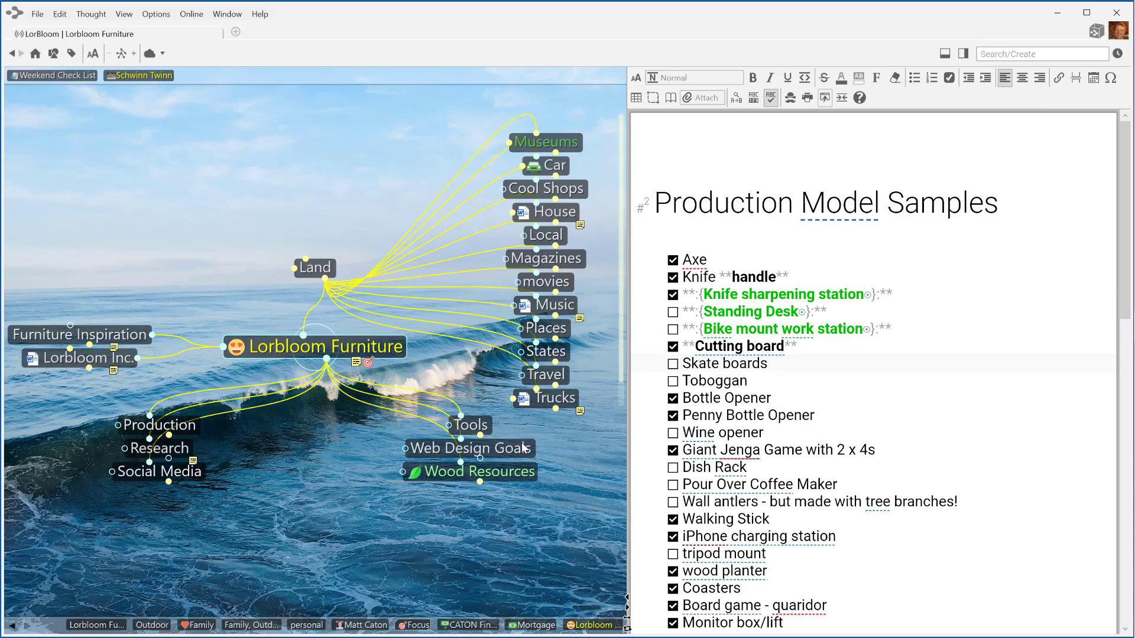
- In Web Design Goals, add a New Products Page checklist line after Weekly Brainstorming Meetings
left_click(525, 448)
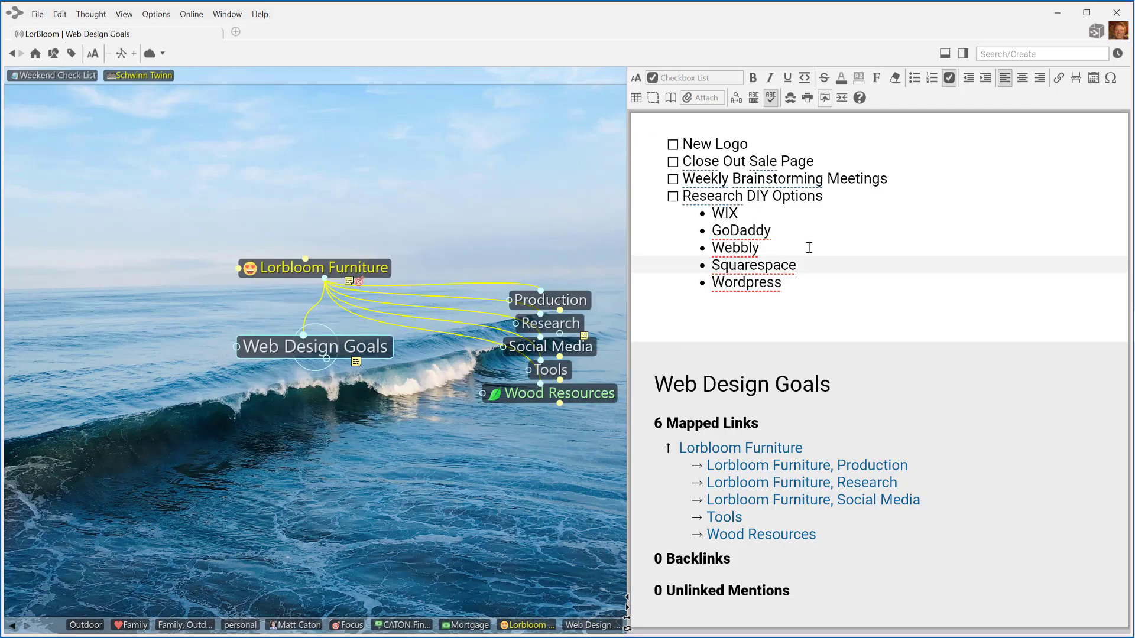
left_click(904, 180)
key("Return")
type("New Products Page")
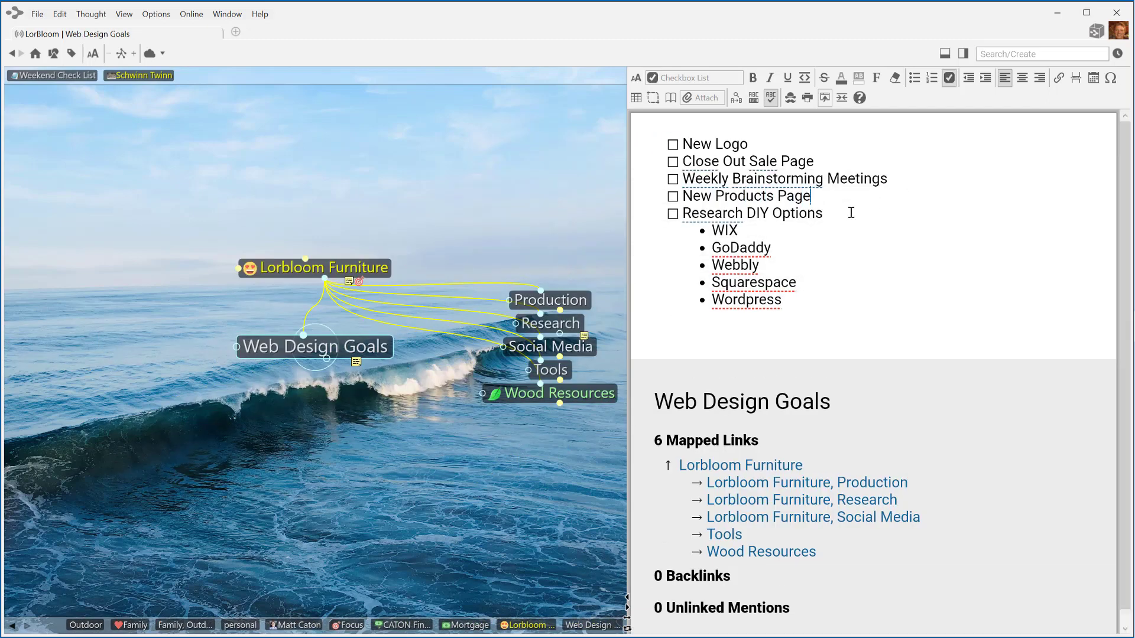
- Tag Web Design Goals with Focus and start a new child thought beneath it
left_click(380, 349)
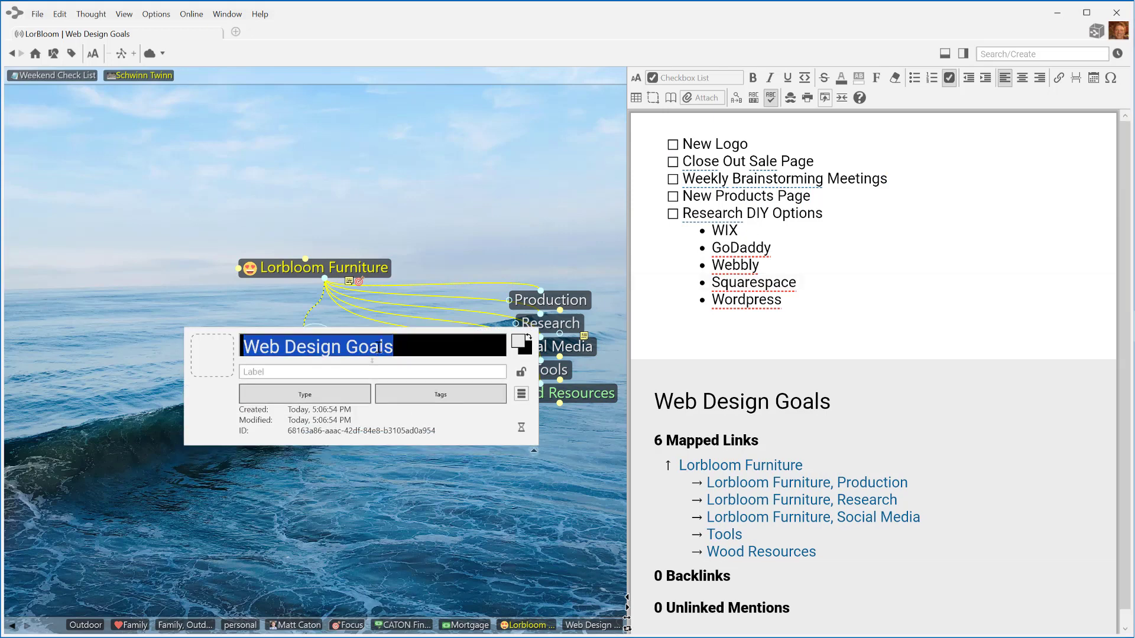
left_click(404, 396)
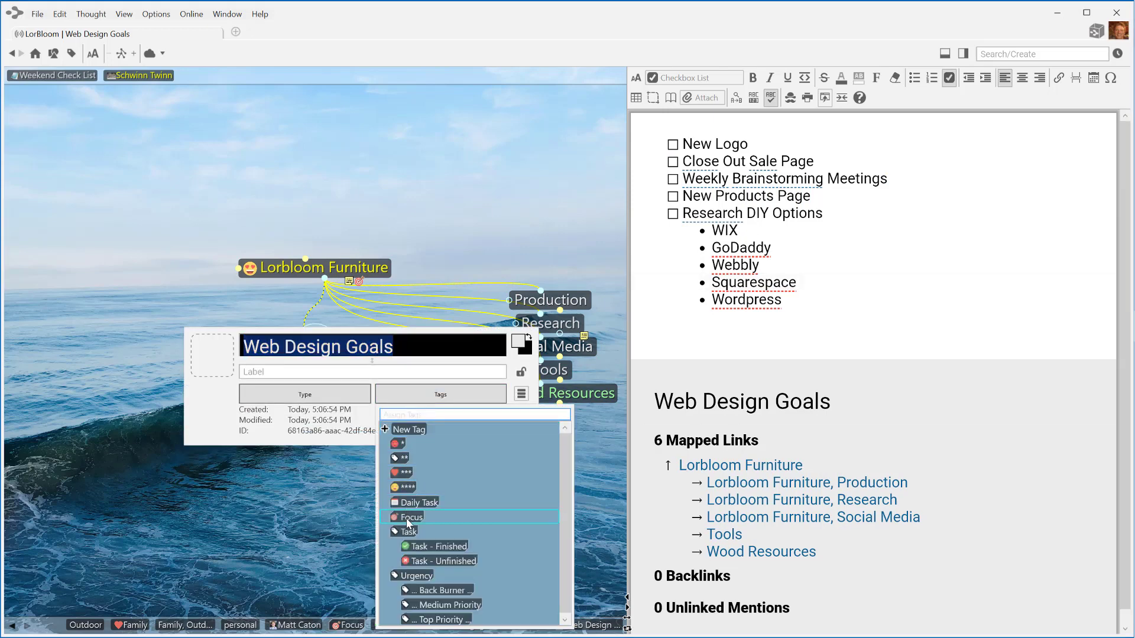
left_click(350, 514)
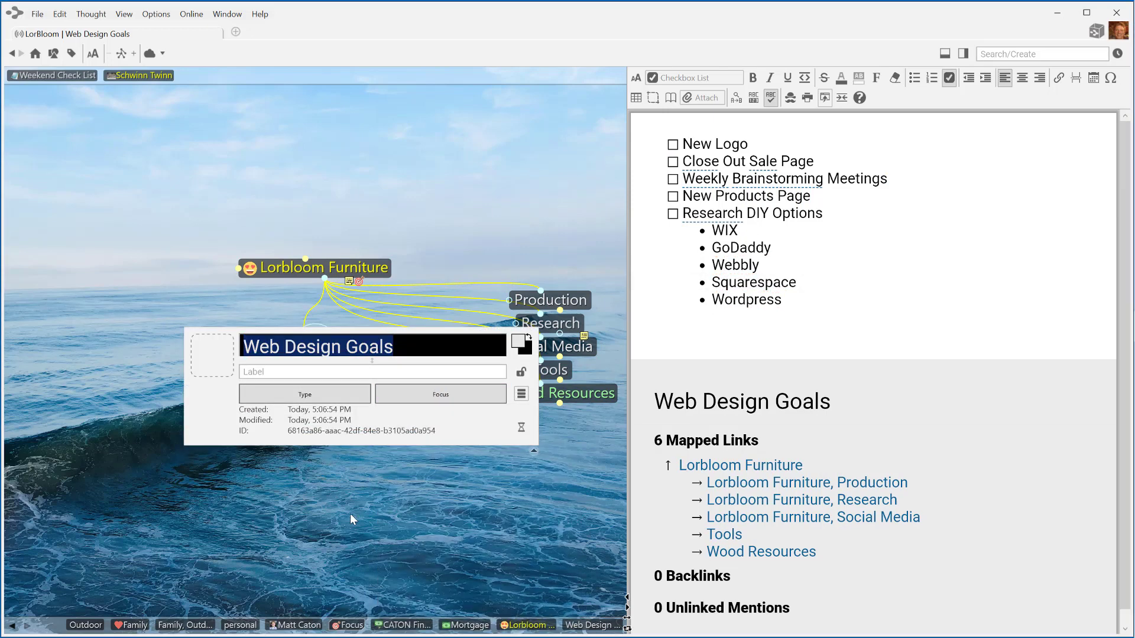
left_click(350, 513)
left_click_drag(325, 359, 304, 432)
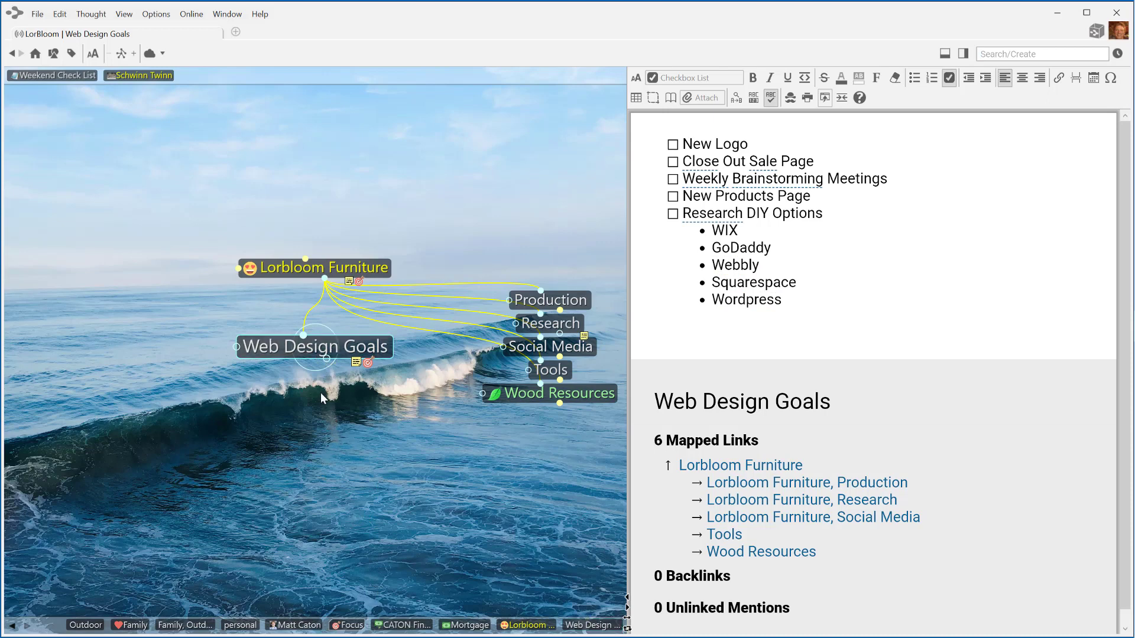
type("E-com")
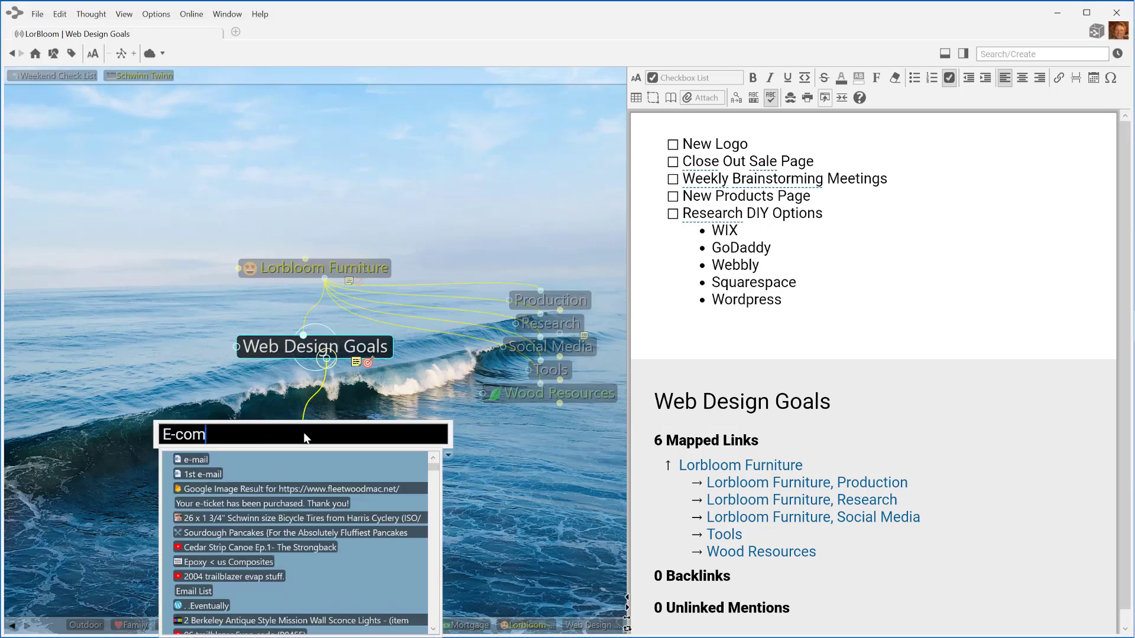
type("merce")
- Name the new child thought E-commerce, activate it, and run an Options web search for it
key("Return")
left_click(303, 431)
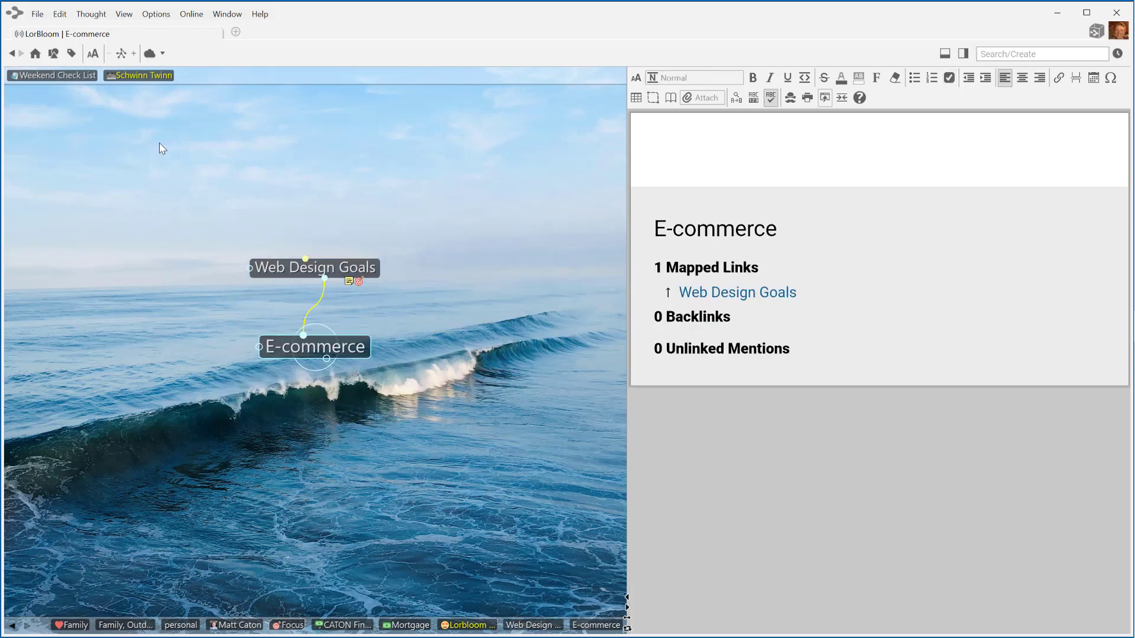
left_click(155, 14)
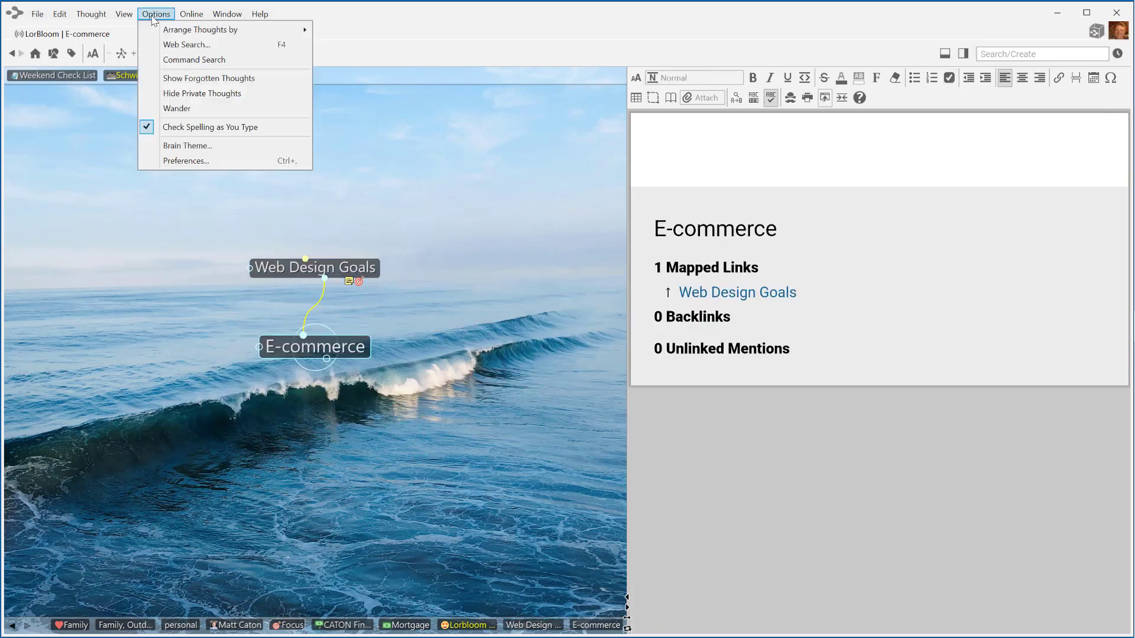
left_click(178, 44)
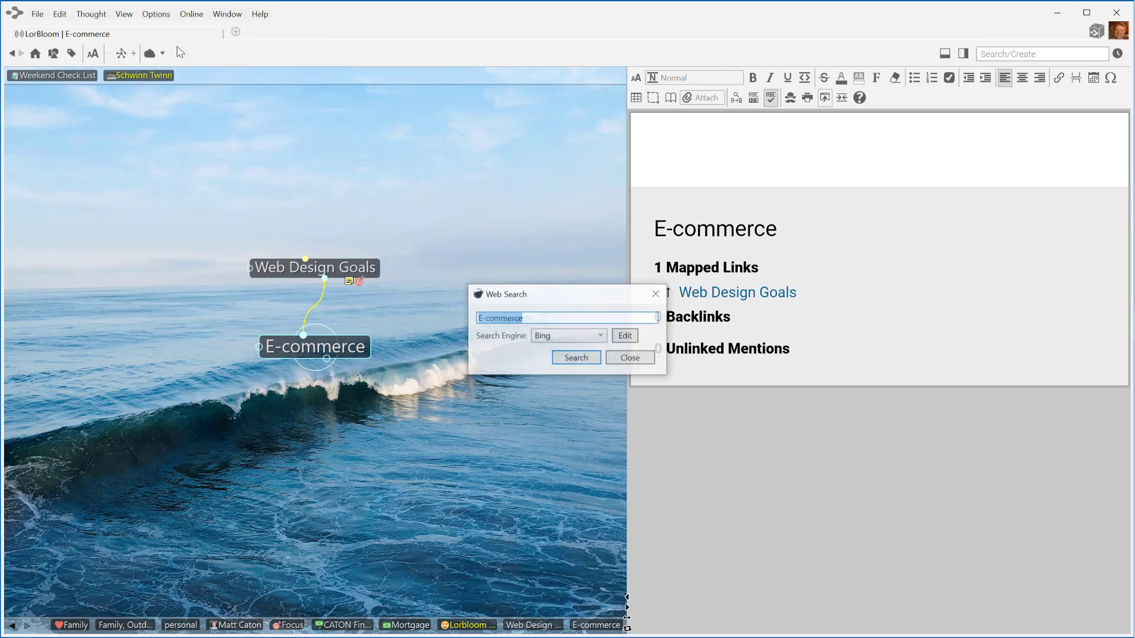
left_click(577, 359)
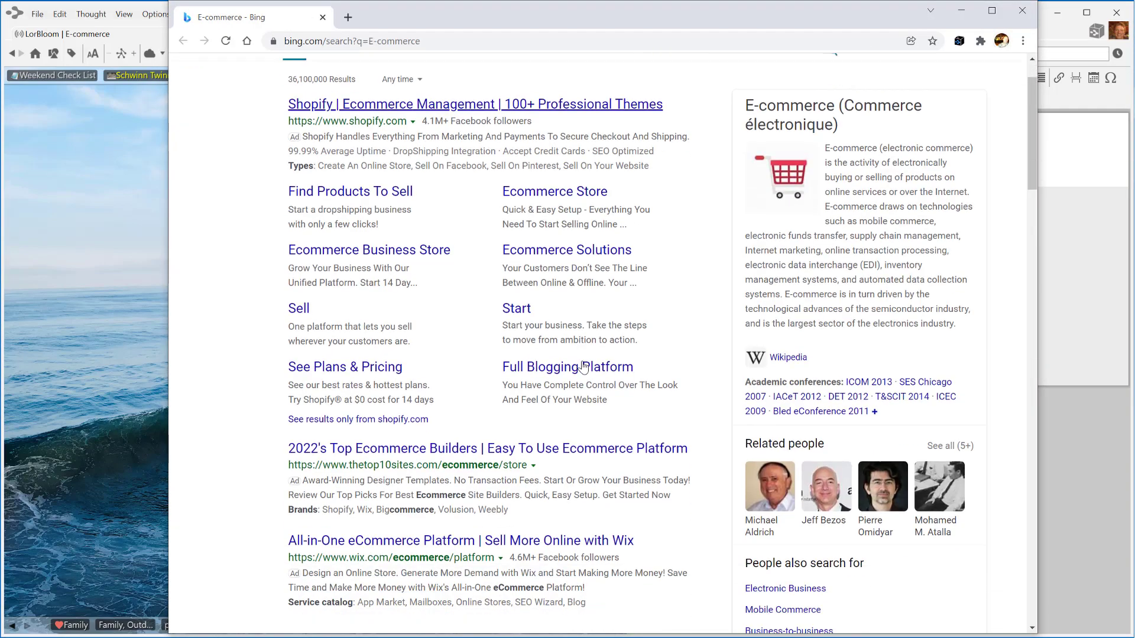
scroll(584, 367, "down", 3)
- Open the Best Online Store Builders 2022 result and drag its URL under E-commerce
left_click(470, 321)
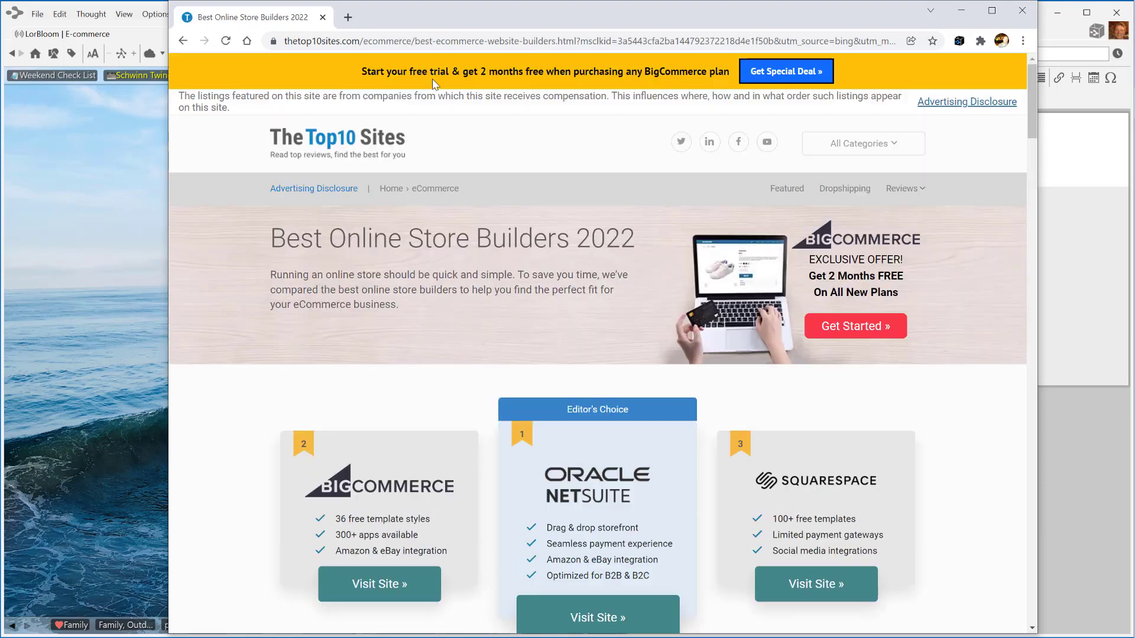
left_click_drag(389, 20, 693, 258)
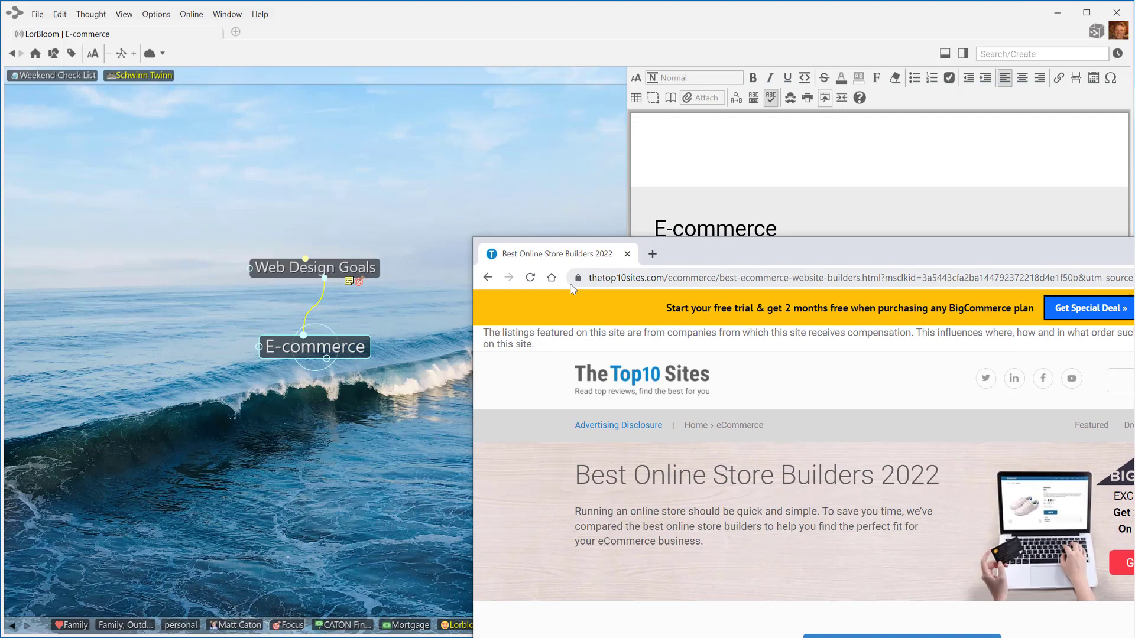
left_click_drag(577, 280, 319, 498)
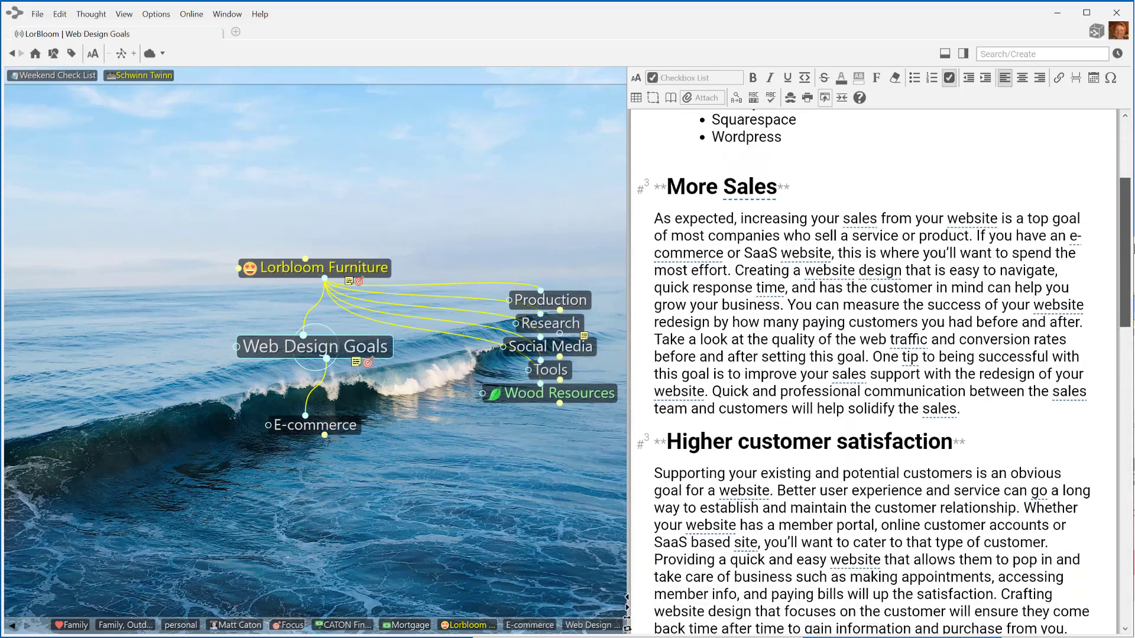
scroll(802, 383, "down", 3)
scroll(802, 383, "down", 3)
scroll(803, 384, "down", 2)
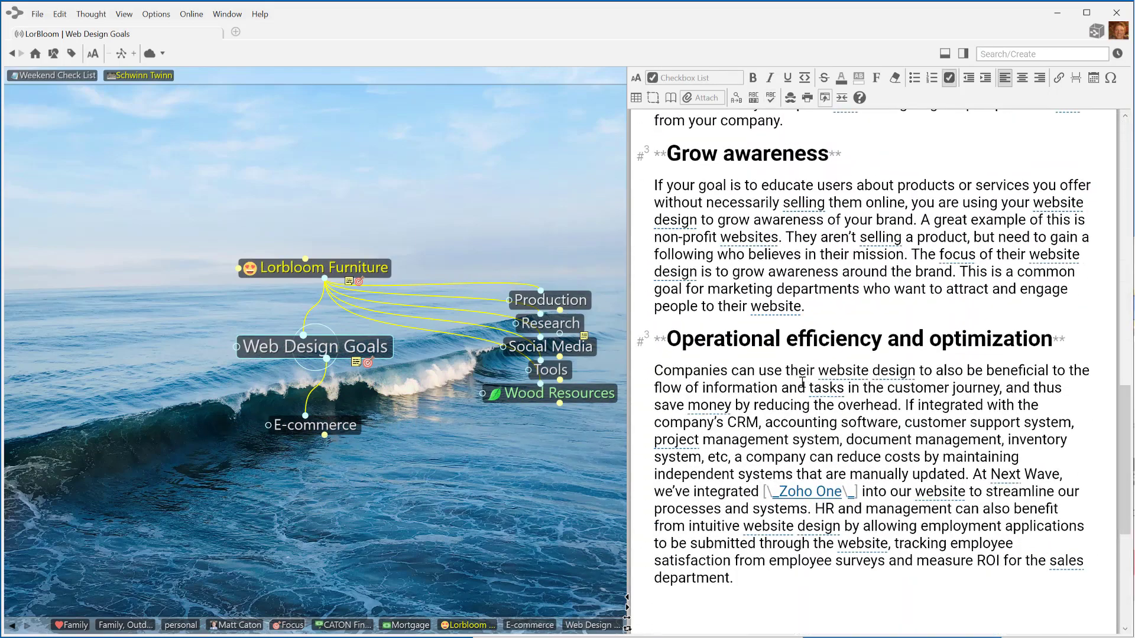
- Collapse the Operational efficiency, Generate more leads, Higher customer satisfaction, More Sales and Web Design Goals sections
left_click(636, 344)
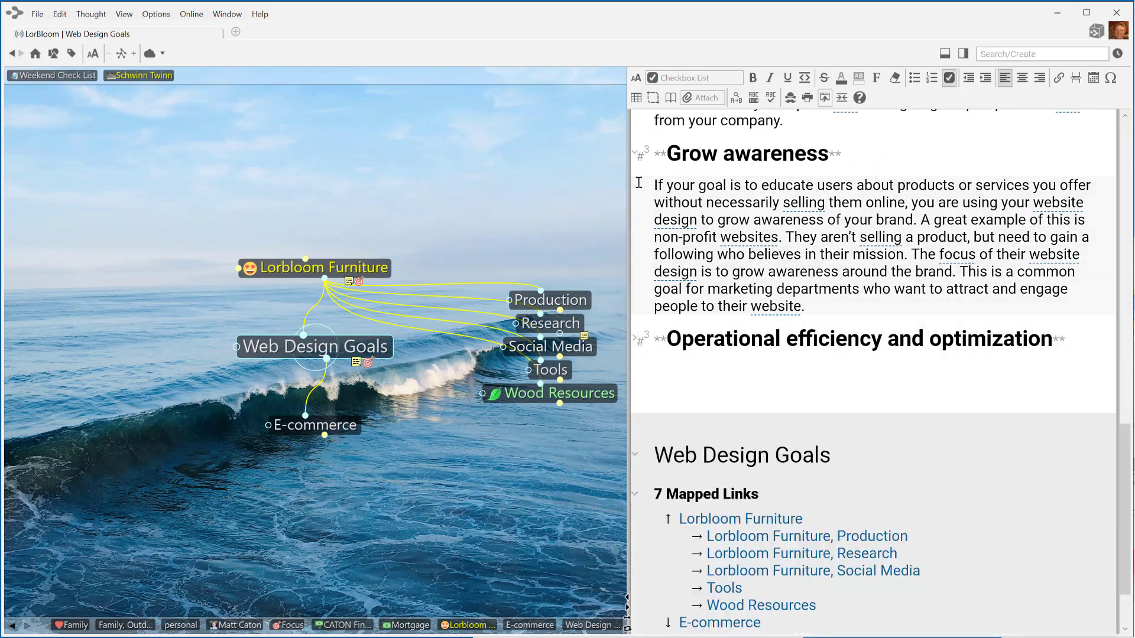
scroll(639, 160, "up", 3)
scroll(638, 178, "up", 1)
left_click(637, 213)
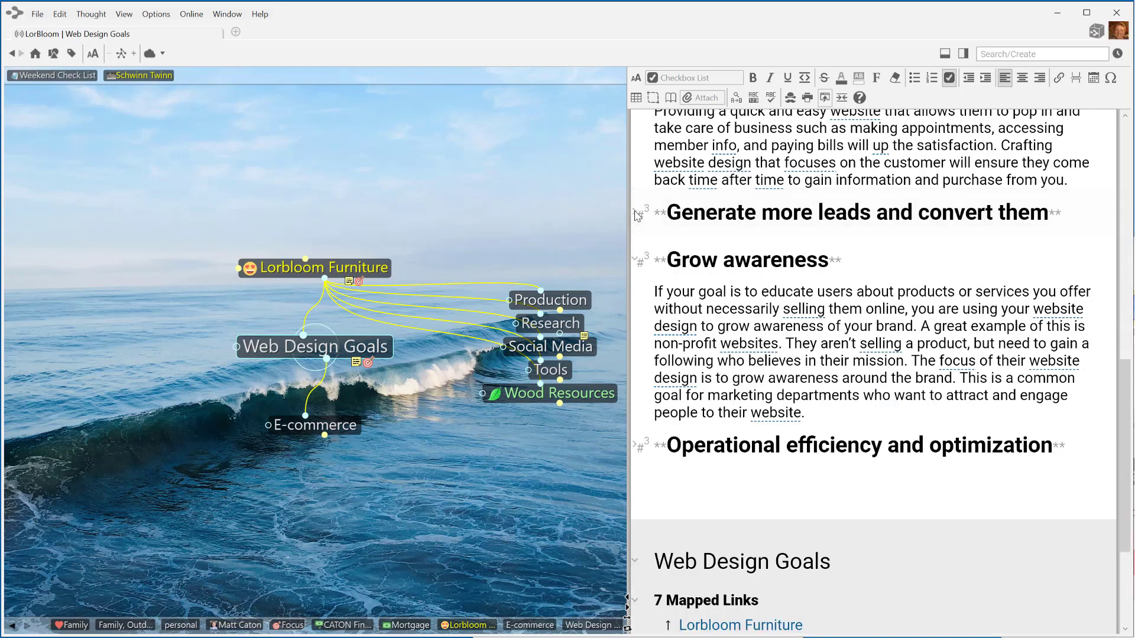
scroll(638, 231, "up", 2)
scroll(636, 266, "up", 2)
left_click(636, 272)
scroll(637, 275, "up", 2)
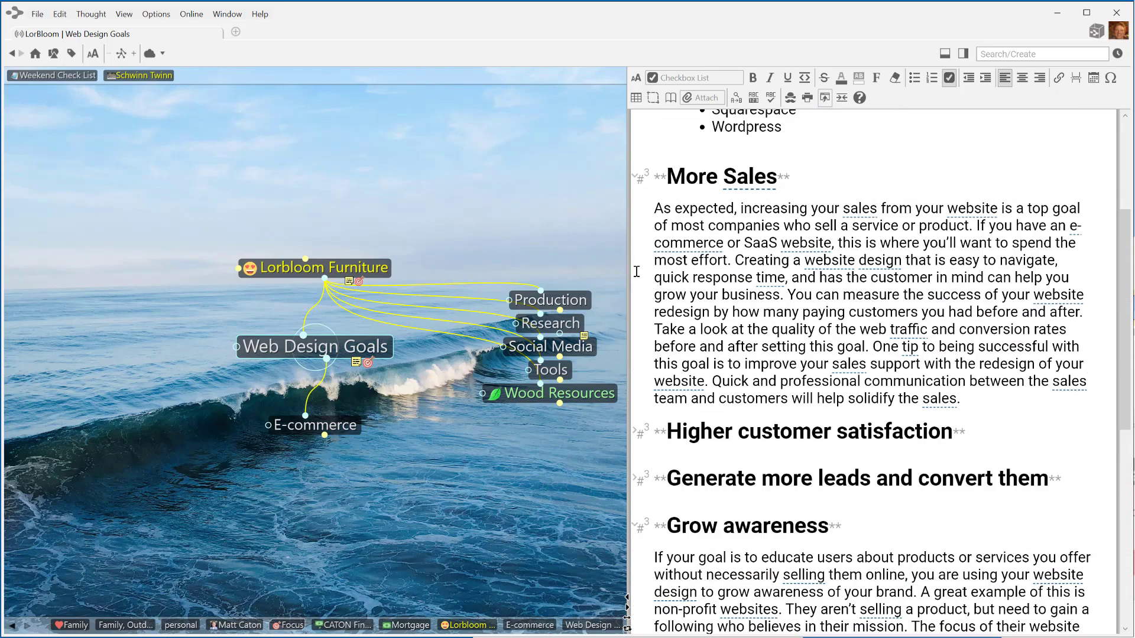
scroll(636, 319, "up", 3)
left_click(636, 337)
scroll(637, 337, "up", 1)
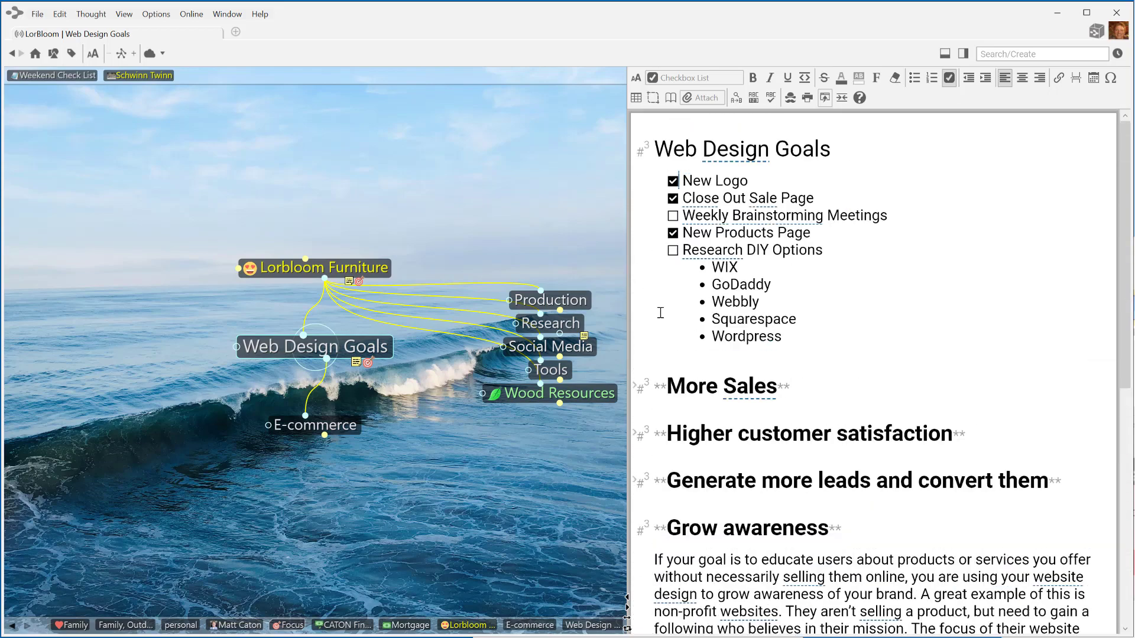
left_click(636, 149)
- Add the informational-purposes paragraph, then a Research Competitors heading with bullets Ishitani Furniture, Target, IKEA
left_click(828, 515)
key("Return")
type("If we have a w")
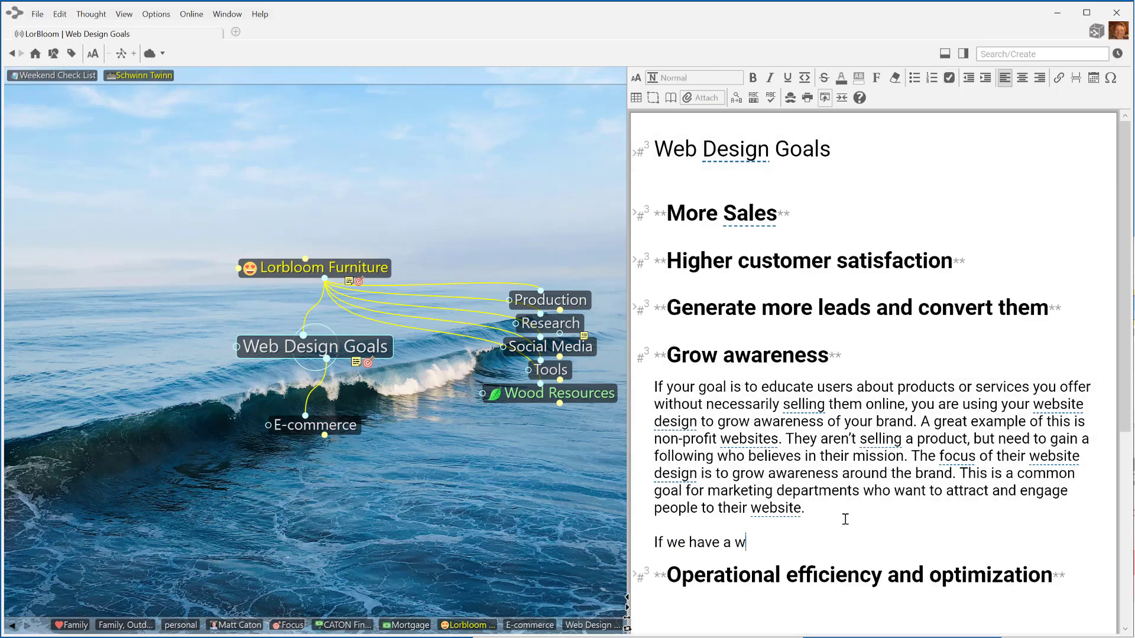
type("ebsite setup for more informational purposes,")
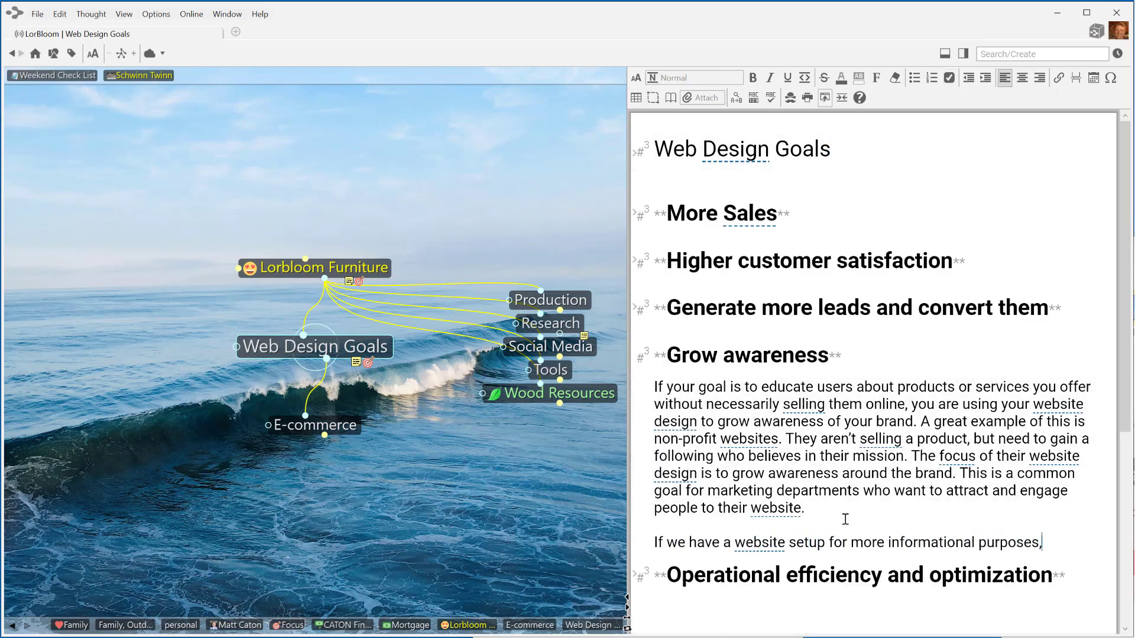
type(" this is likely our top goal for the website design.")
key("Return")
type("Research C")
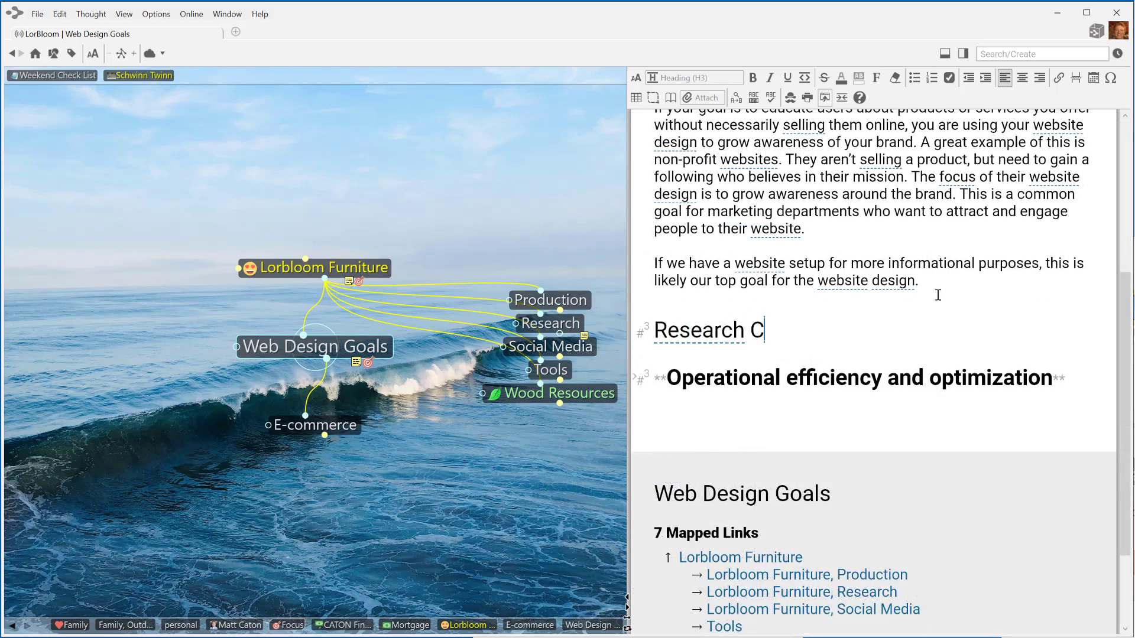
type("ompetitors")
key("Return")
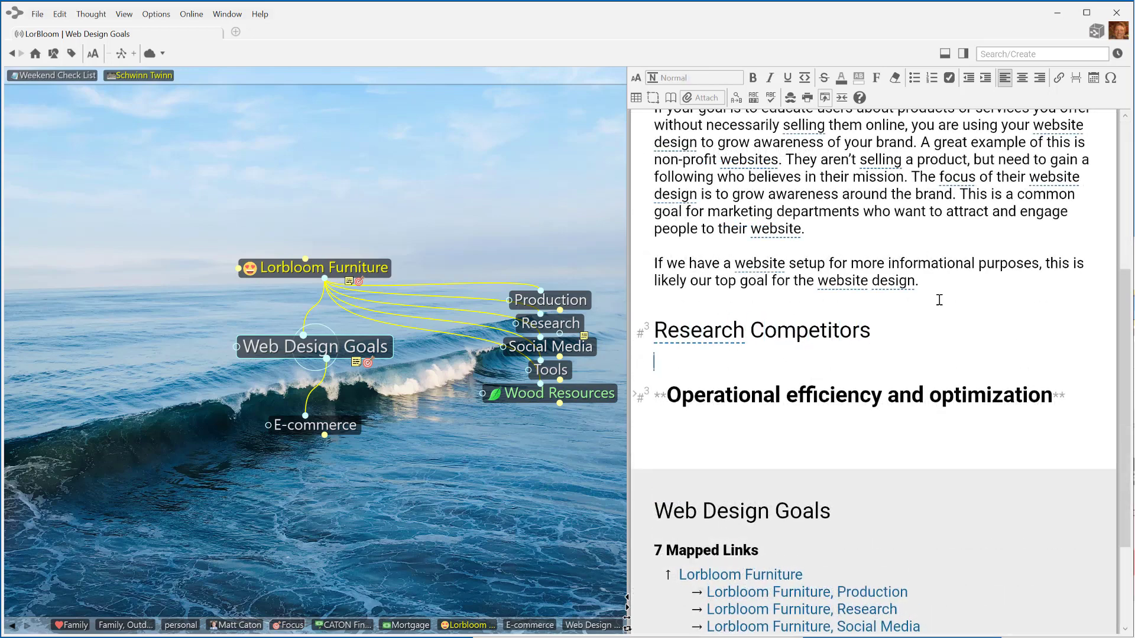
type("* Ishitani Furniture")
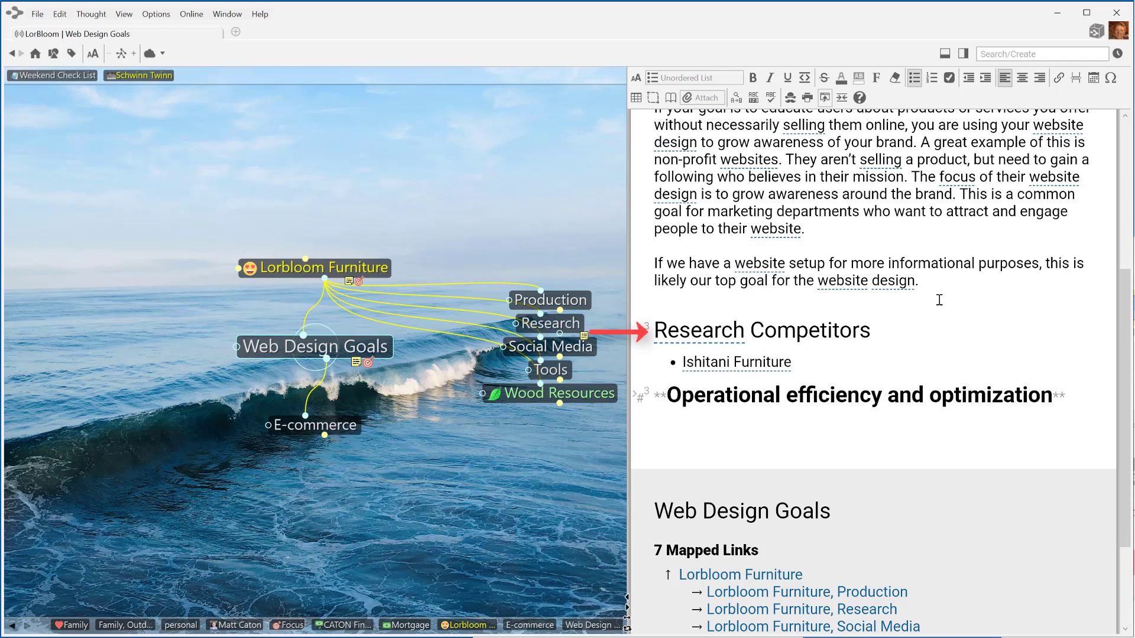
key("Return")
type("Target")
key("Return")
type("IKEA")
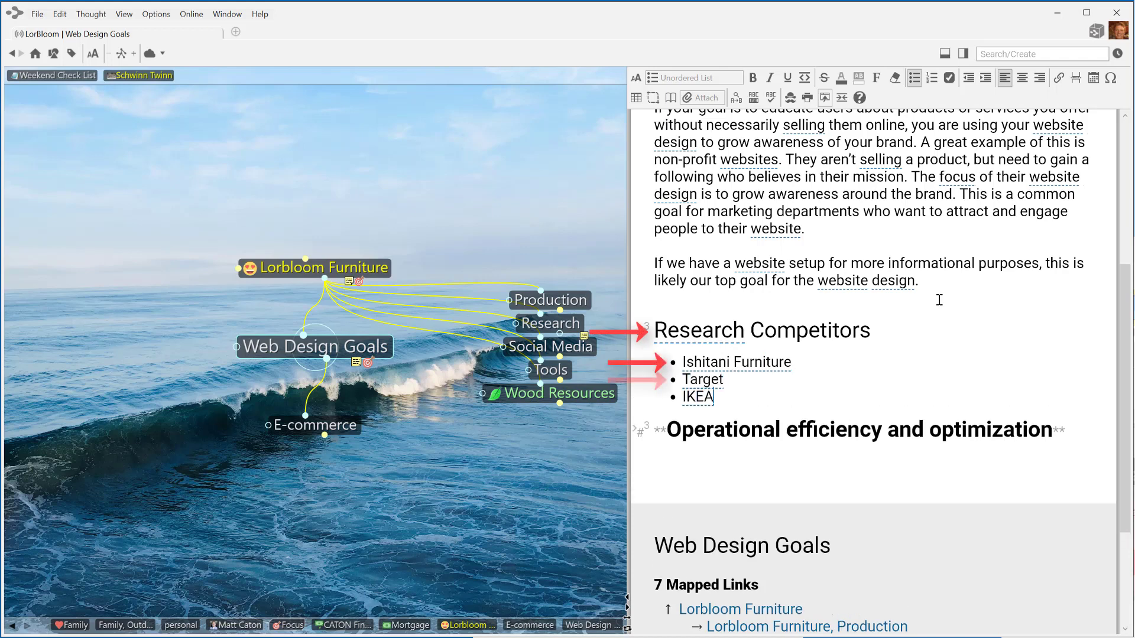
right_click(700, 397)
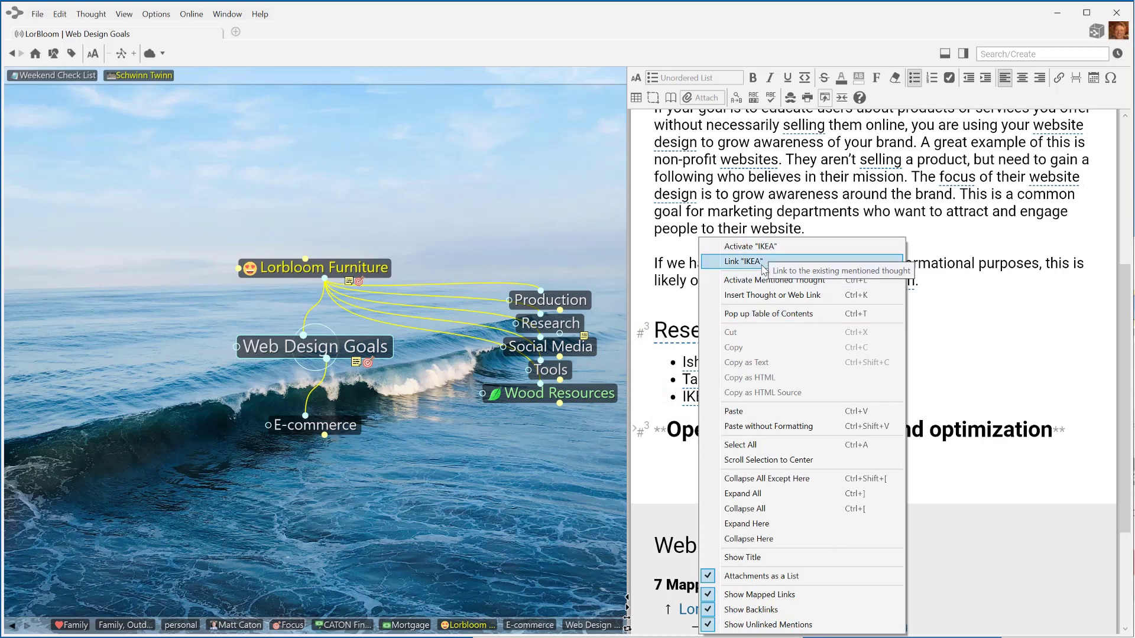
left_click(762, 265)
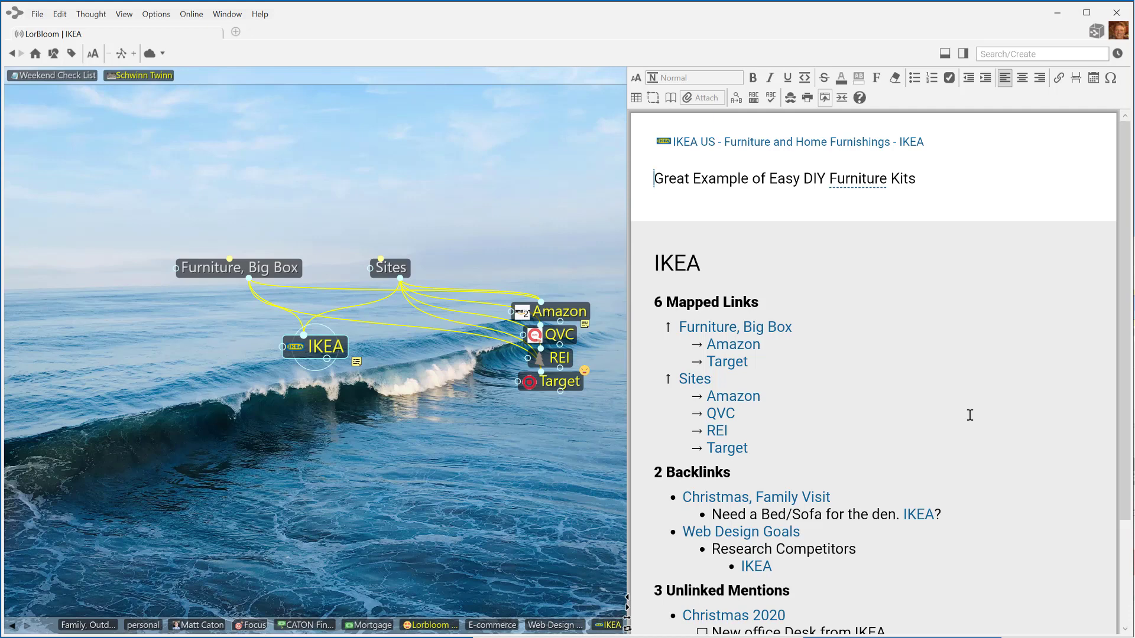
scroll(969, 416, "down", 3)
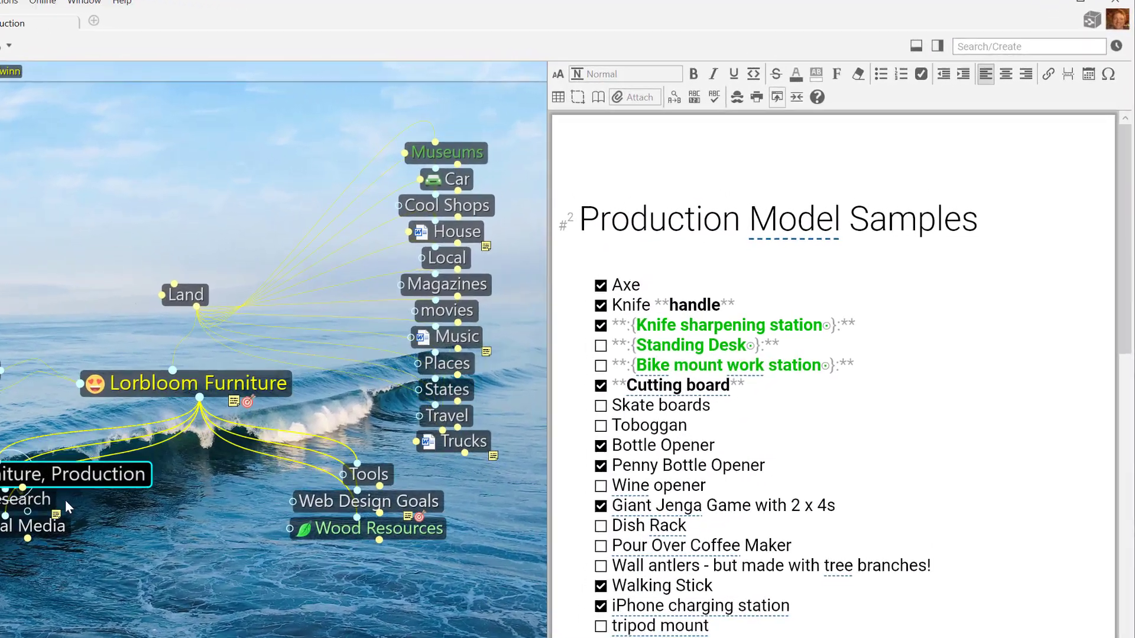
- Create a Weekly Production Meetings event on Lorbloom Furniture, Production for January 10, 2022, at 4:00 PM
left_click(171, 441)
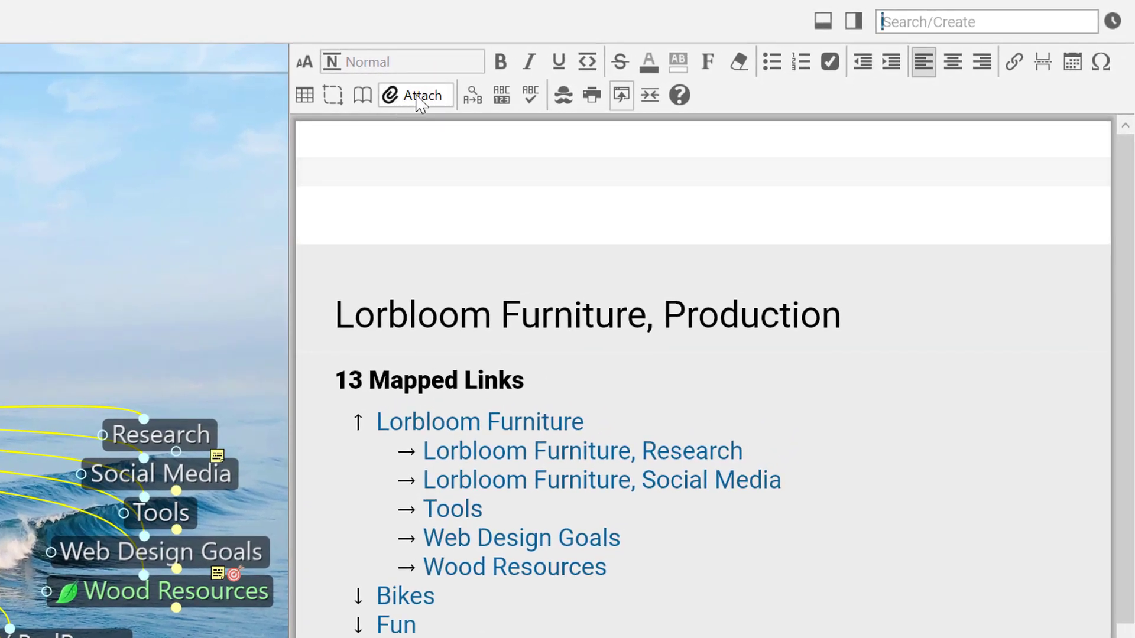
left_click(419, 96)
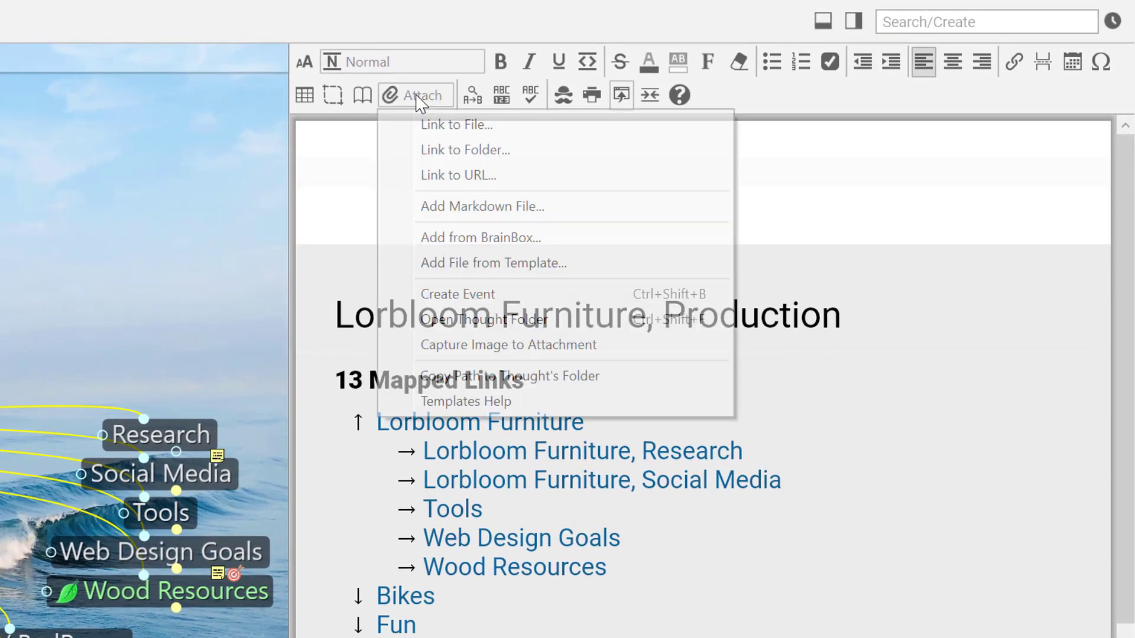
left_click(523, 296)
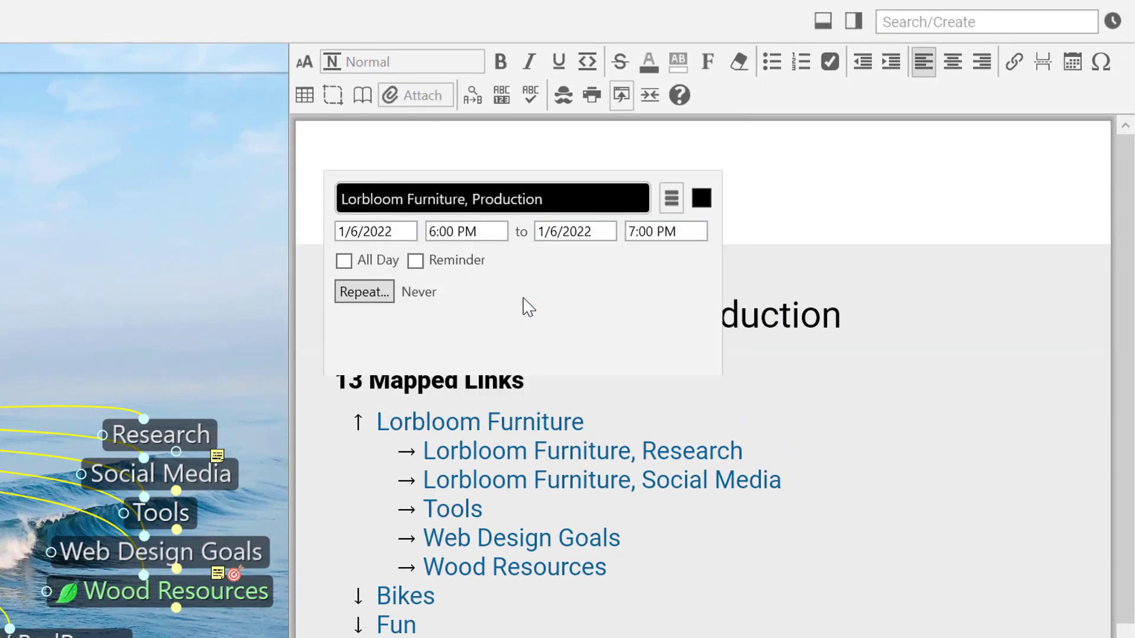
type("Weekly Production Meetings")
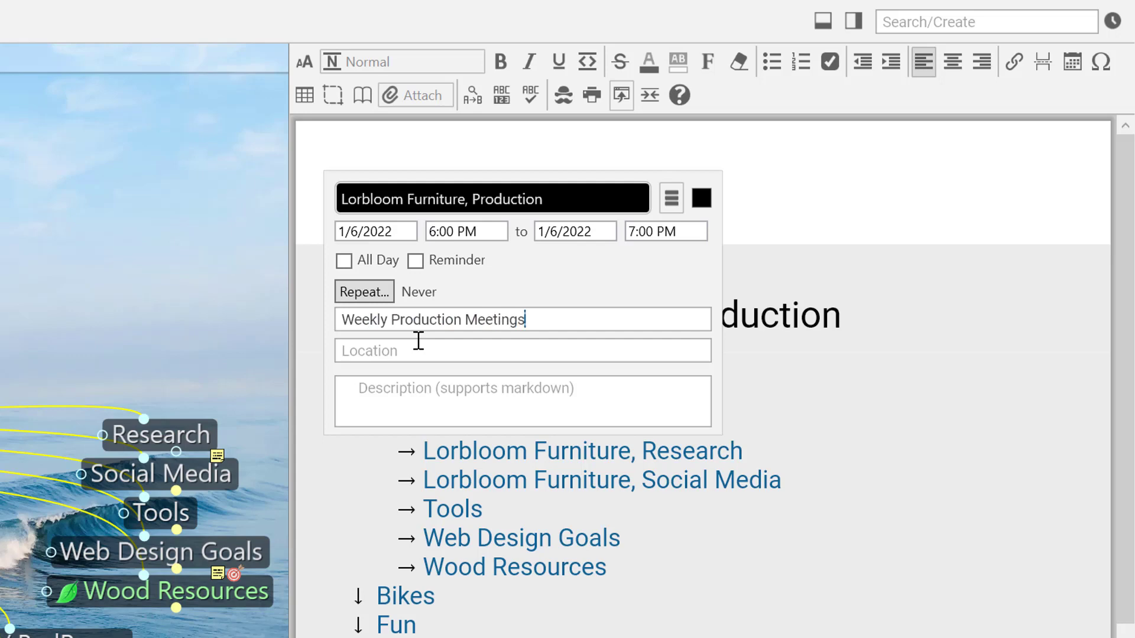
left_click(409, 236)
left_click(322, 361)
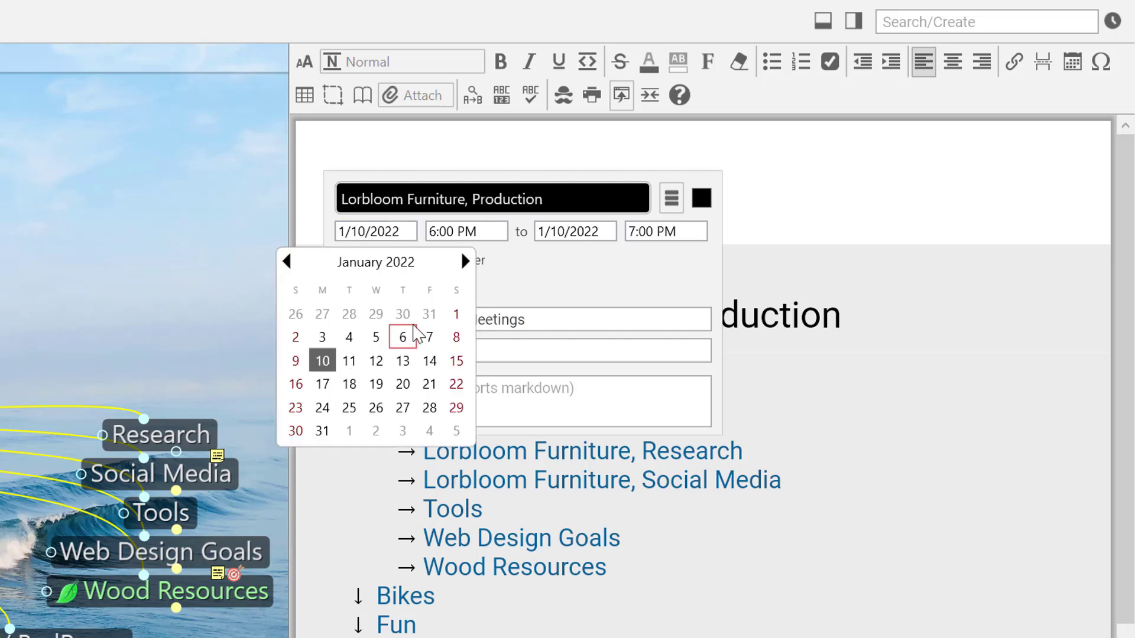
left_click(484, 231)
left_click(505, 265)
left_click(452, 269)
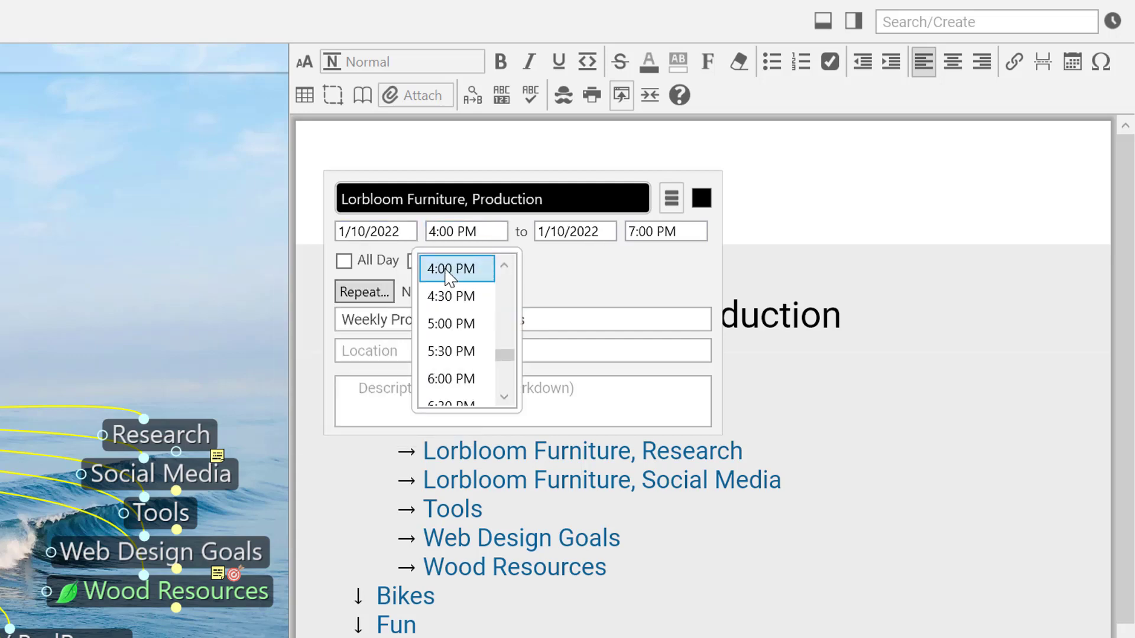
- Turn on the meeting's reminder, repeat it weekly for 5 occurrences, and save
left_click(416, 261)
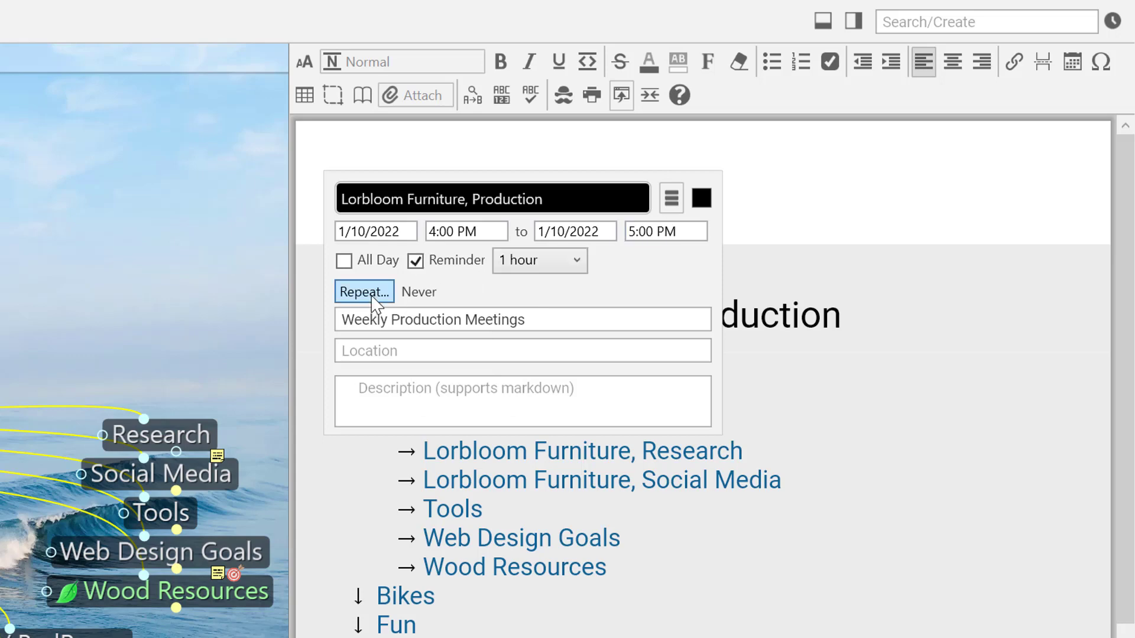
left_click(365, 292)
left_click(441, 326)
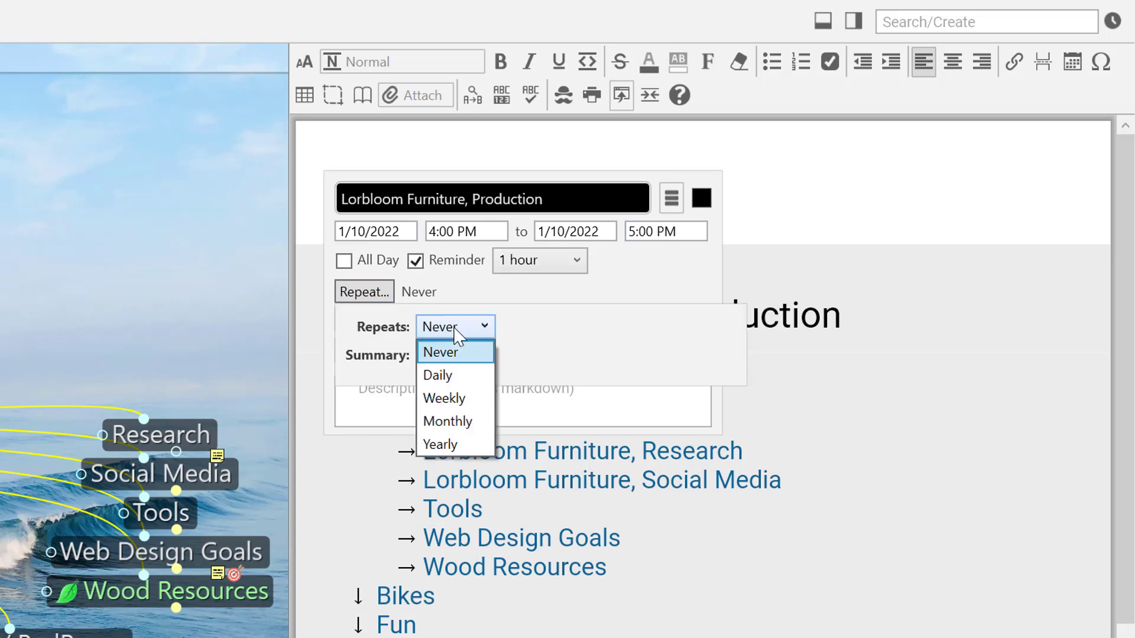
left_click(461, 400)
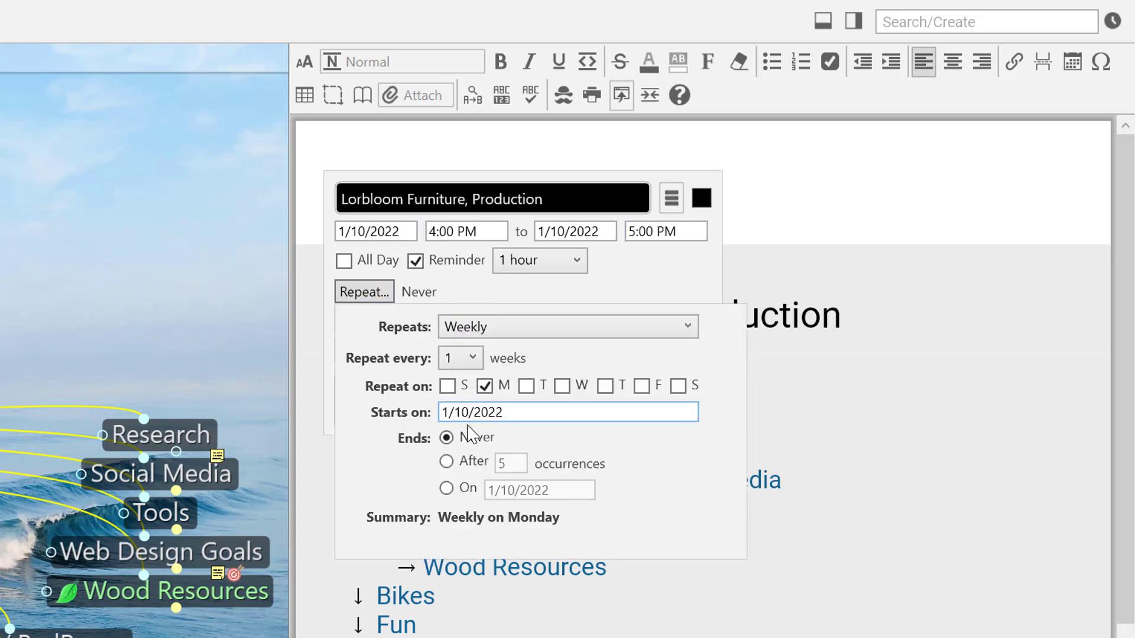
left_click(446, 462)
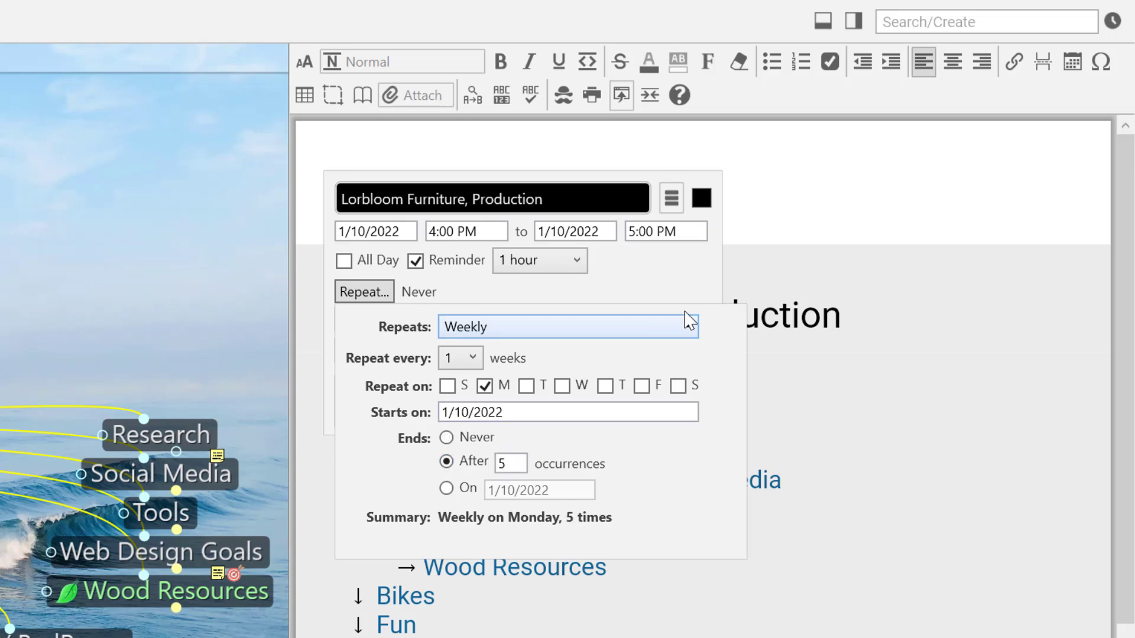
left_click(748, 268)
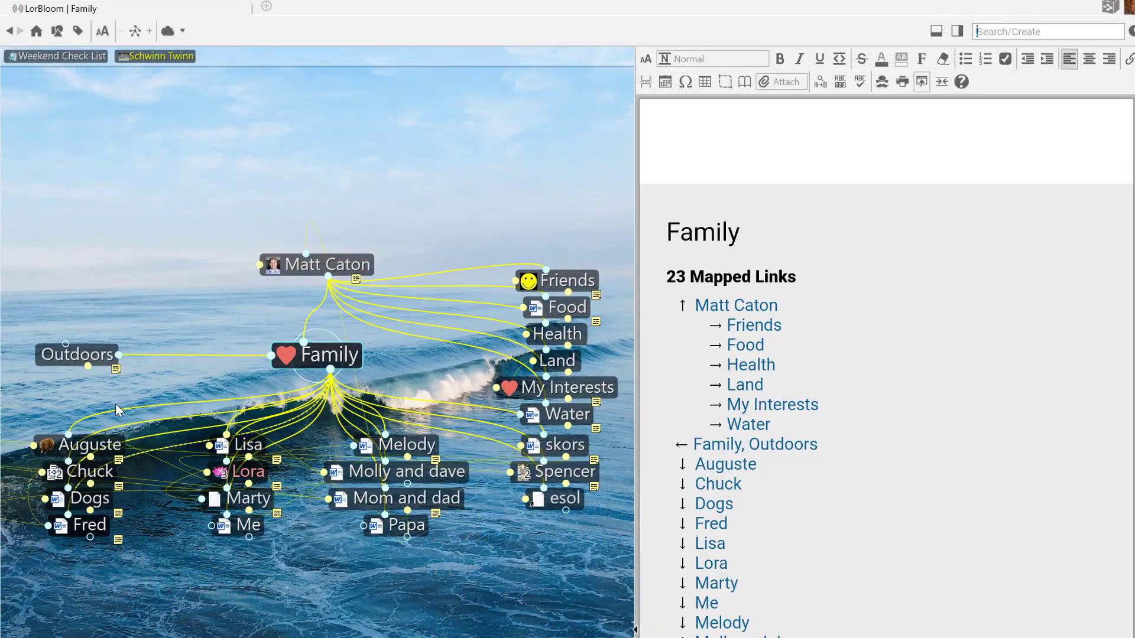
- Add the Focus tag to the Family, Outdoors thought from its properties popup
left_click(86, 356)
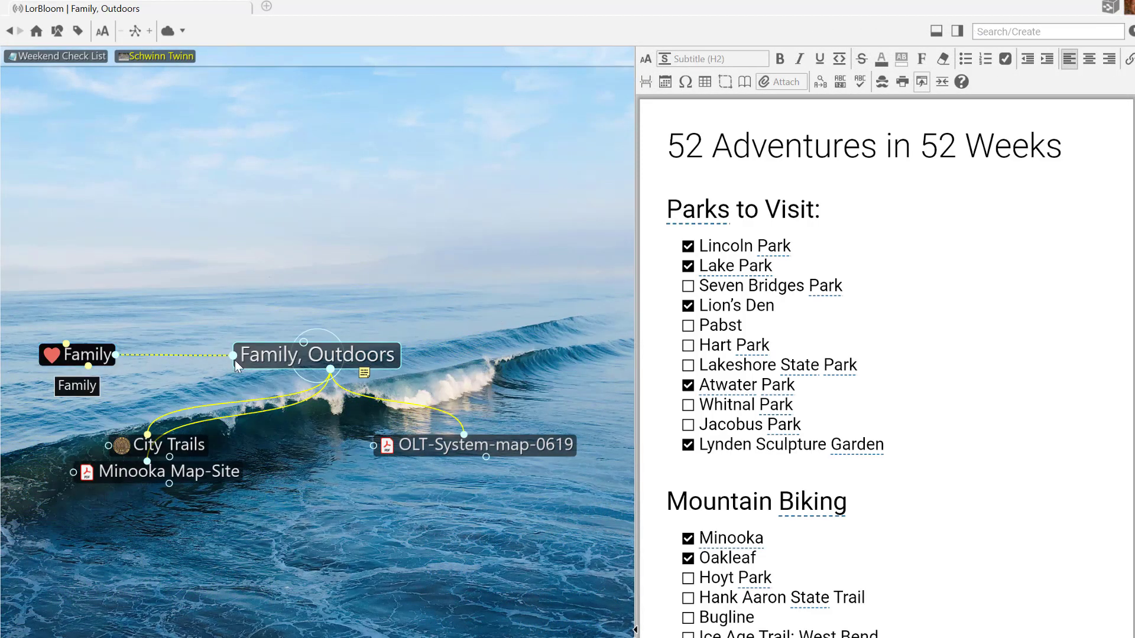
left_click(318, 358)
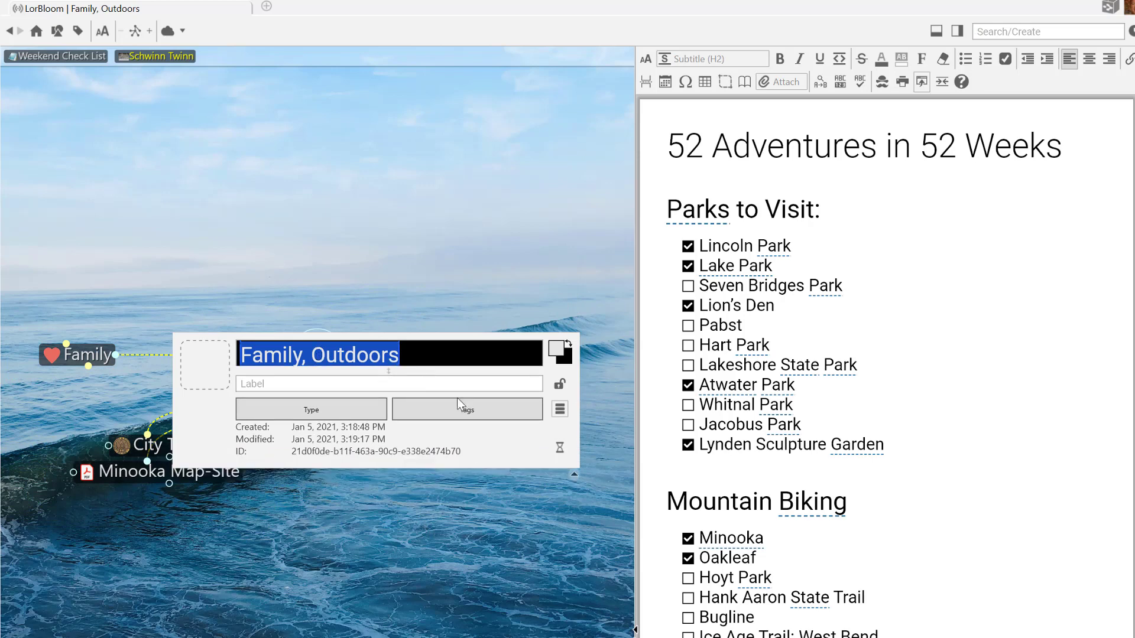
left_click(468, 412)
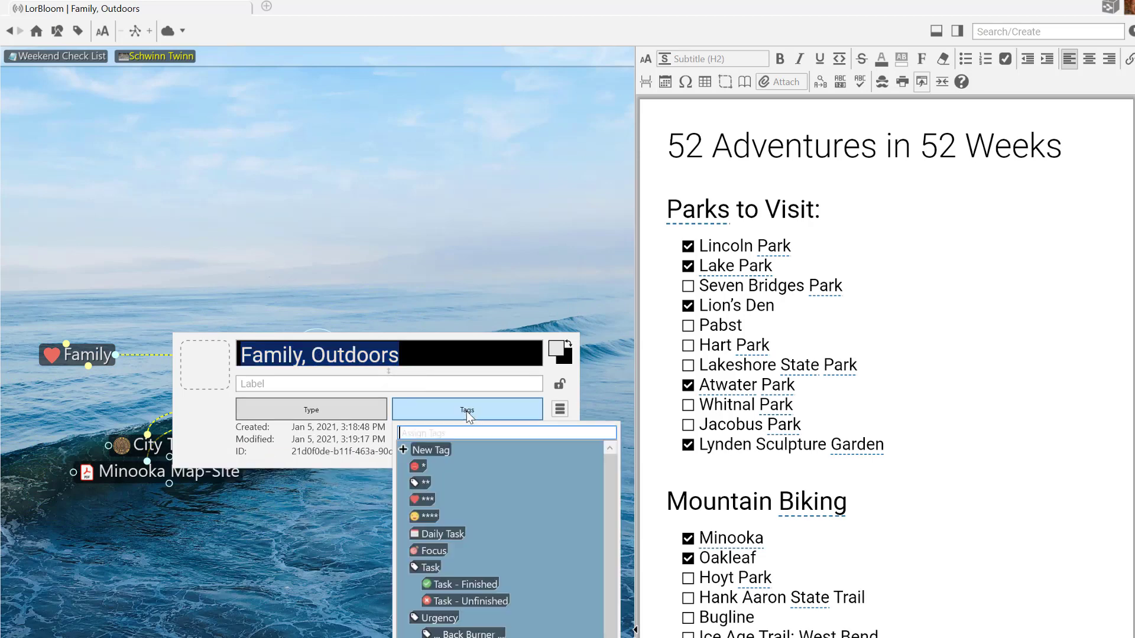
left_click(437, 550)
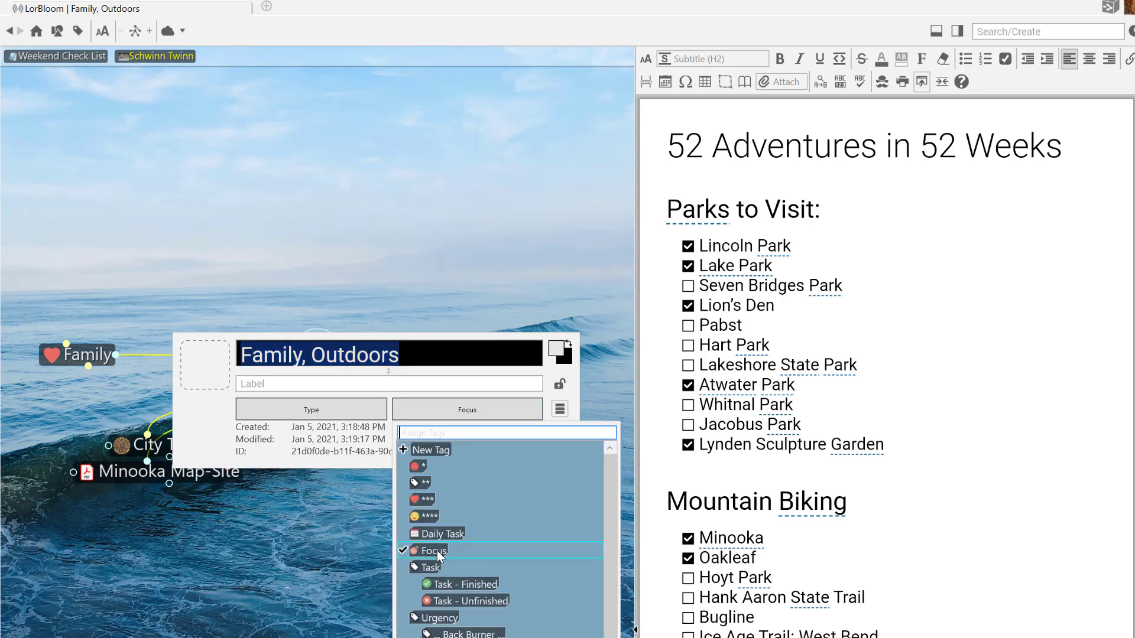
left_click(335, 564)
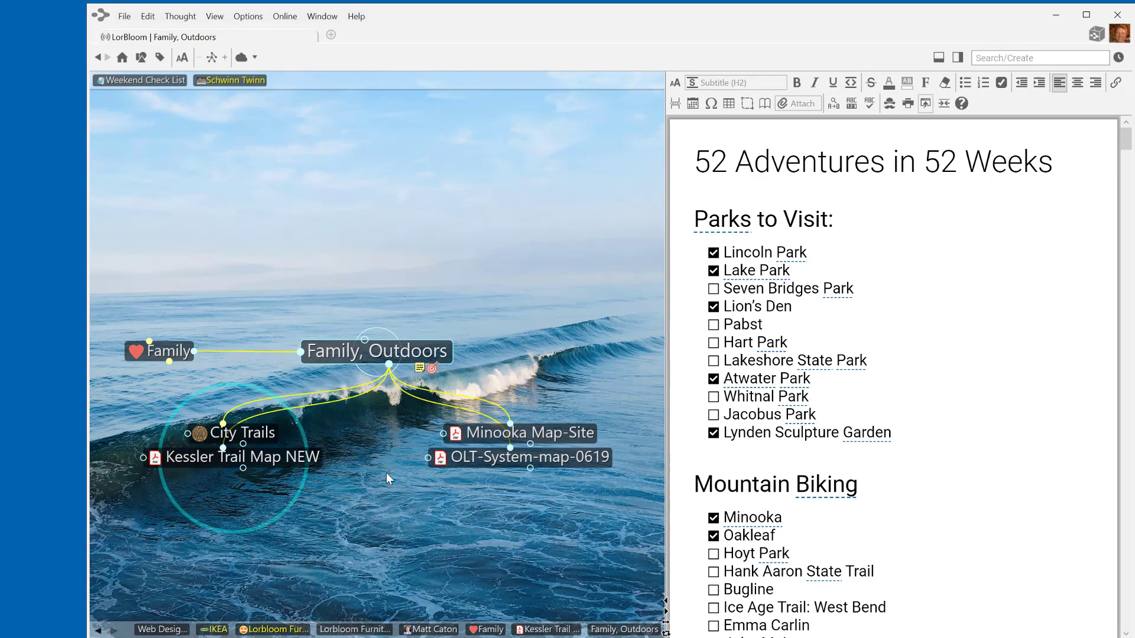
- View the whole Kessler Trail Map NEW PDF zoomed out twice, then reselect Family, Outdoors
left_click(298, 457)
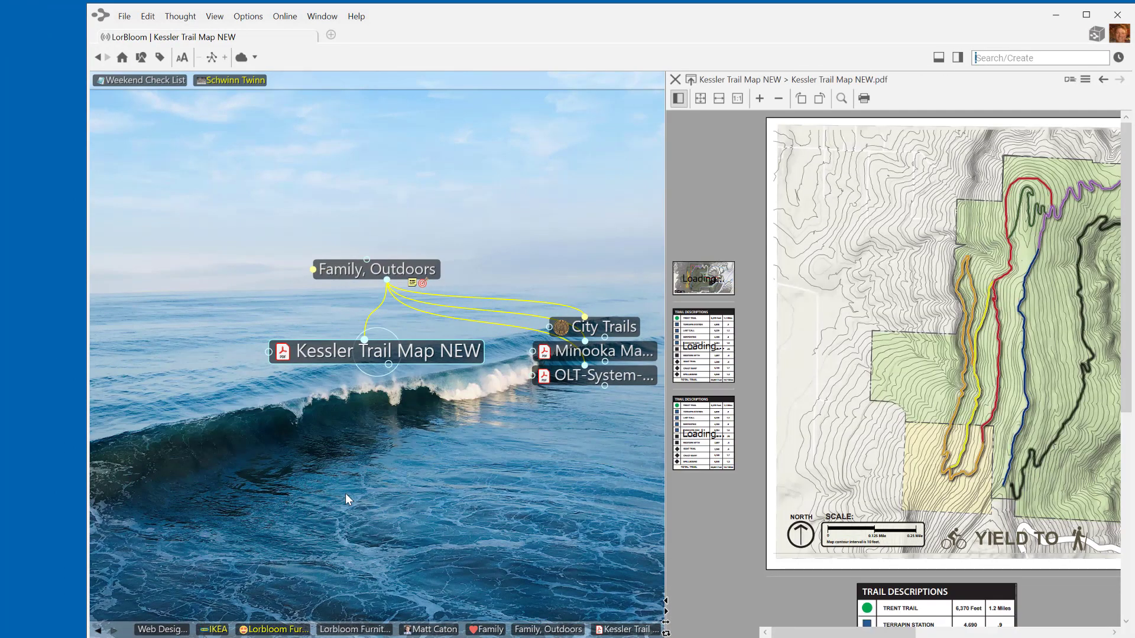
left_click(780, 99)
left_click(780, 100)
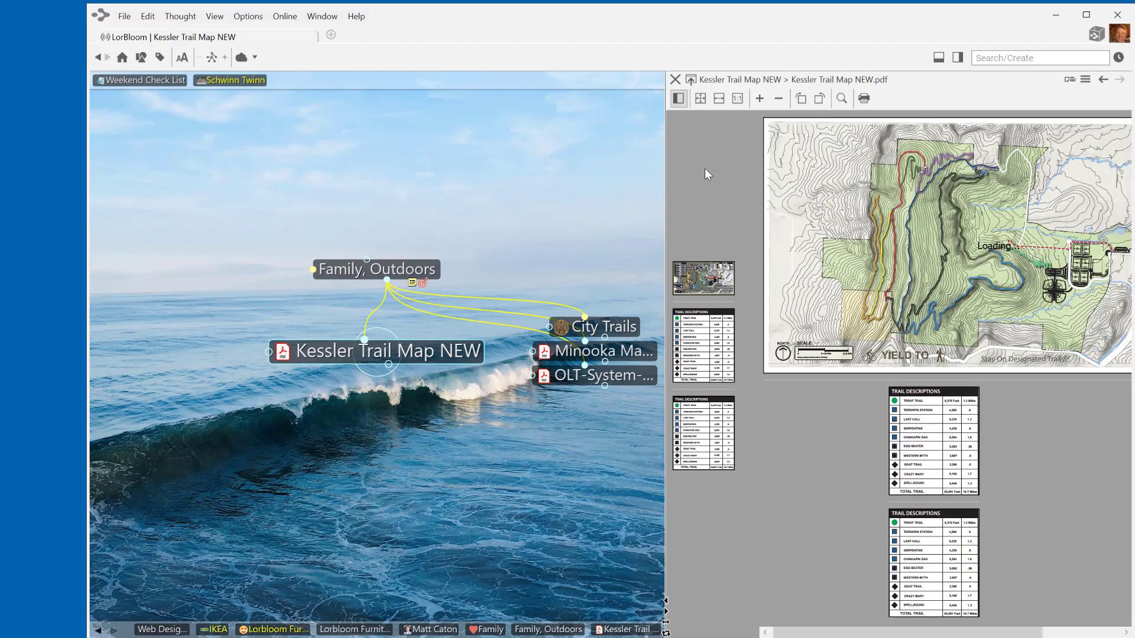
left_click_drag(663, 188, 593, 183)
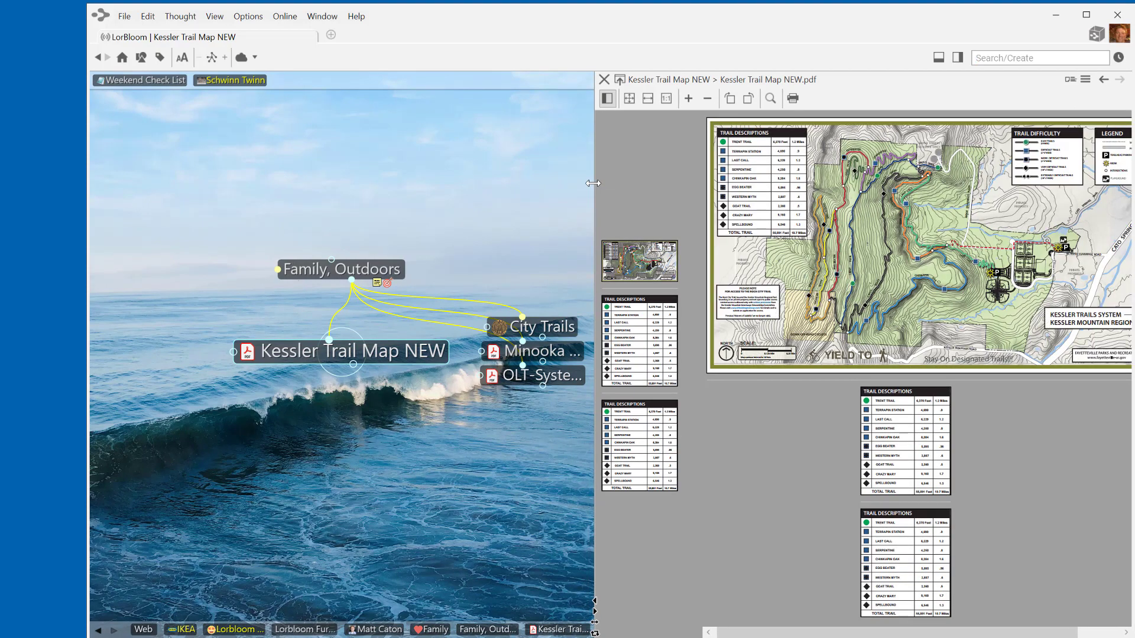
left_click(401, 261)
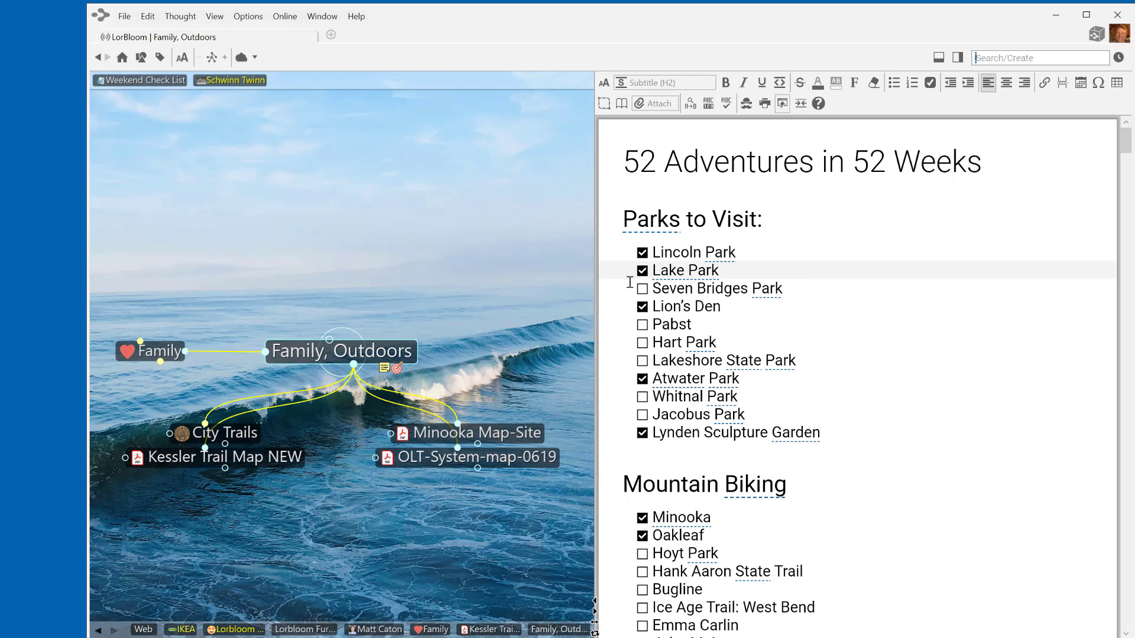
- Check off Seven Bridges Park and make Focus the active thought
left_click(643, 289)
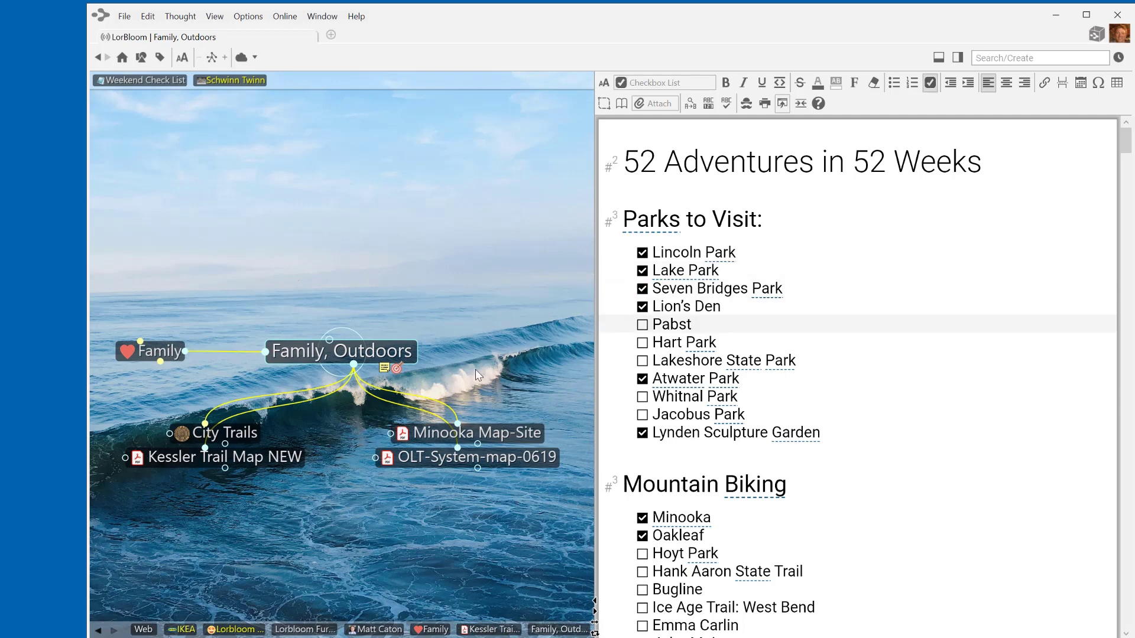
left_click(399, 368)
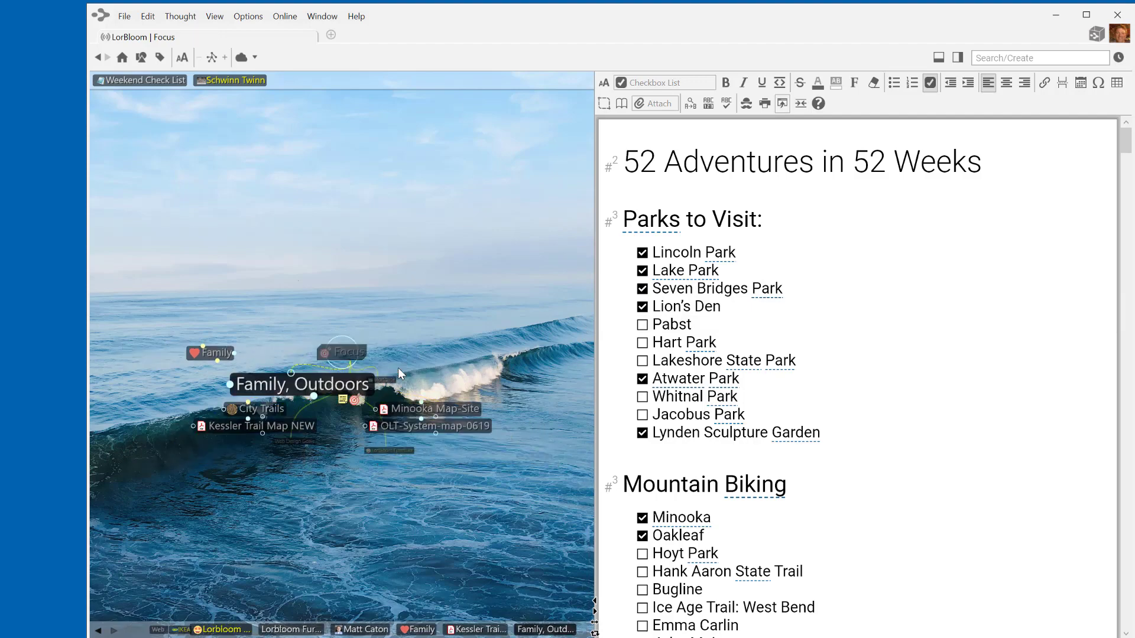
type("It's going to be a GREAT year!")
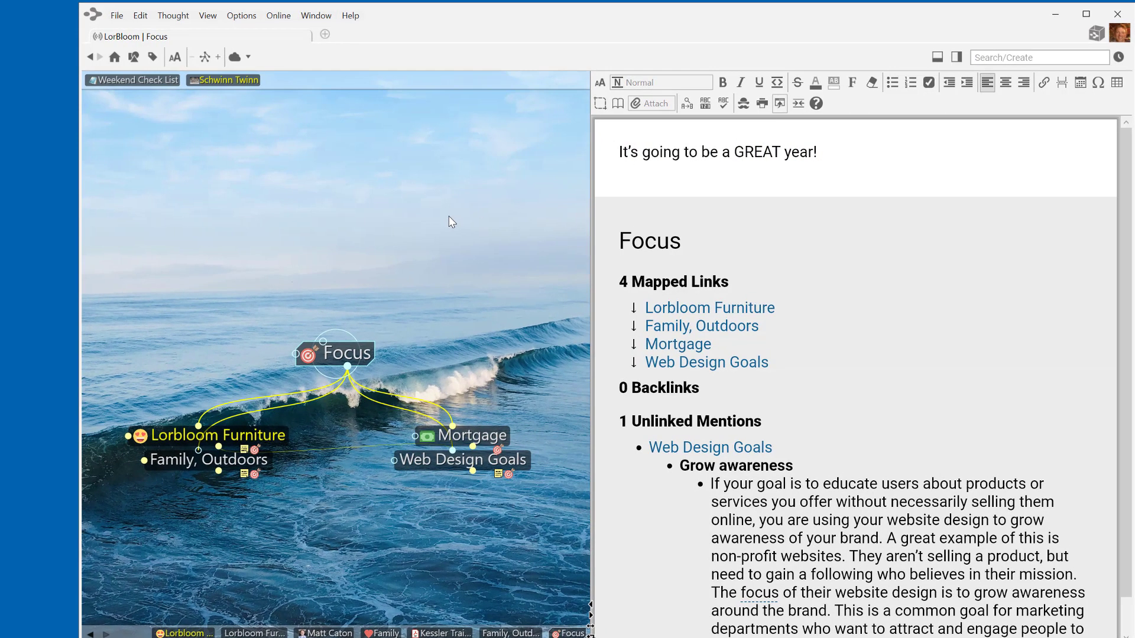
- Set the brain theme wallpaper to the mountain-peak jpg from the New Year folder
right_click(449, 217)
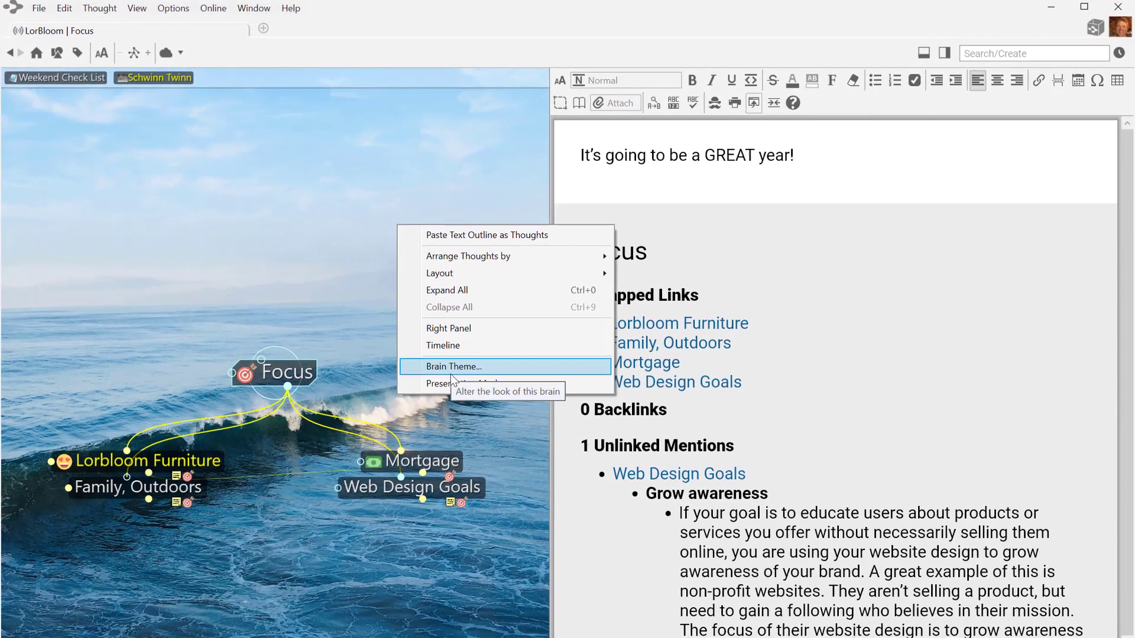
left_click(452, 366)
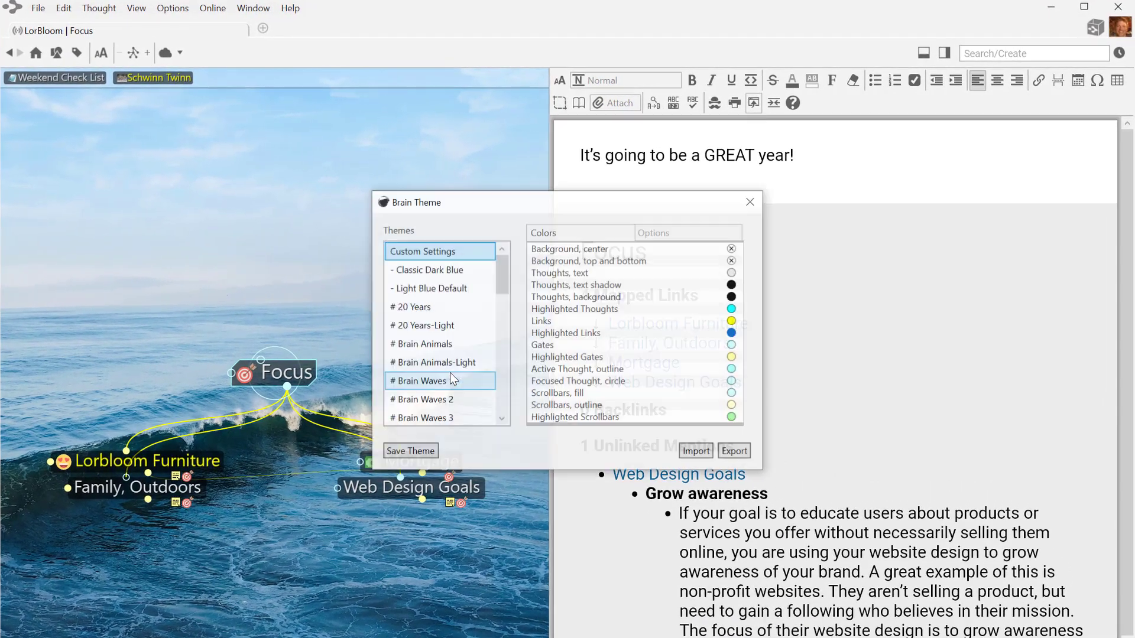
left_click(684, 231)
left_click(660, 276)
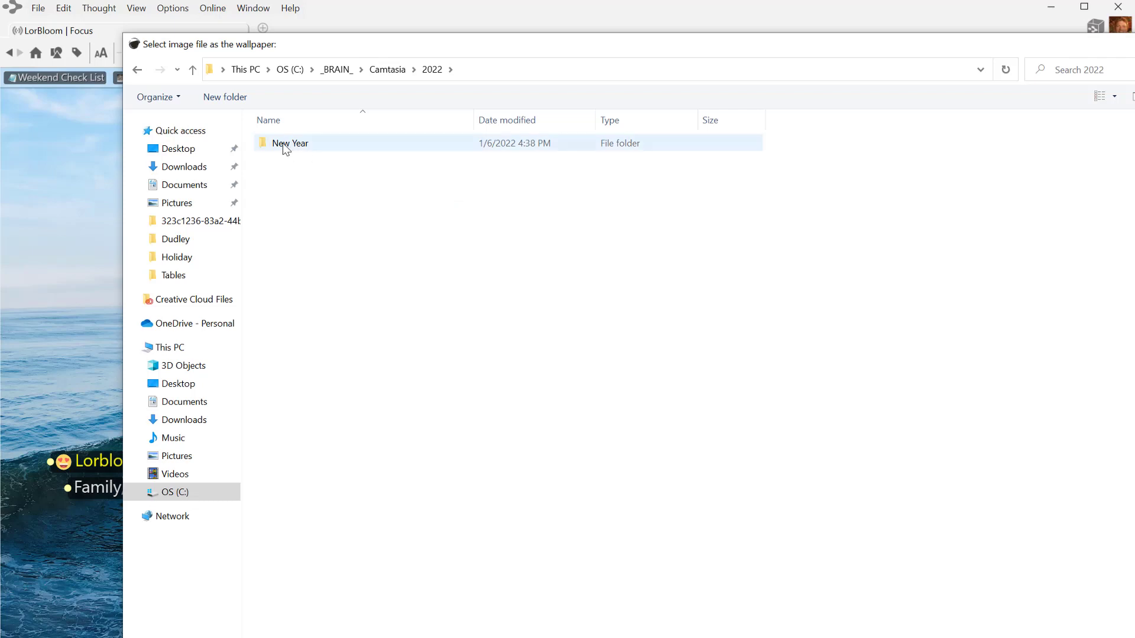
double_click(284, 149)
double_click(310, 174)
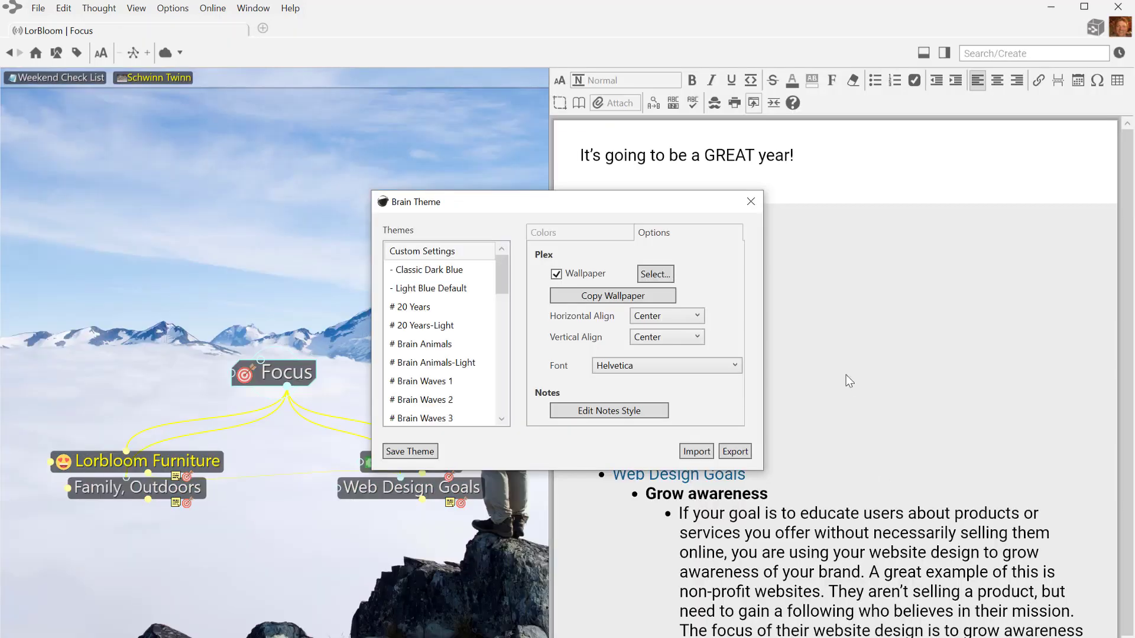
left_click(751, 203)
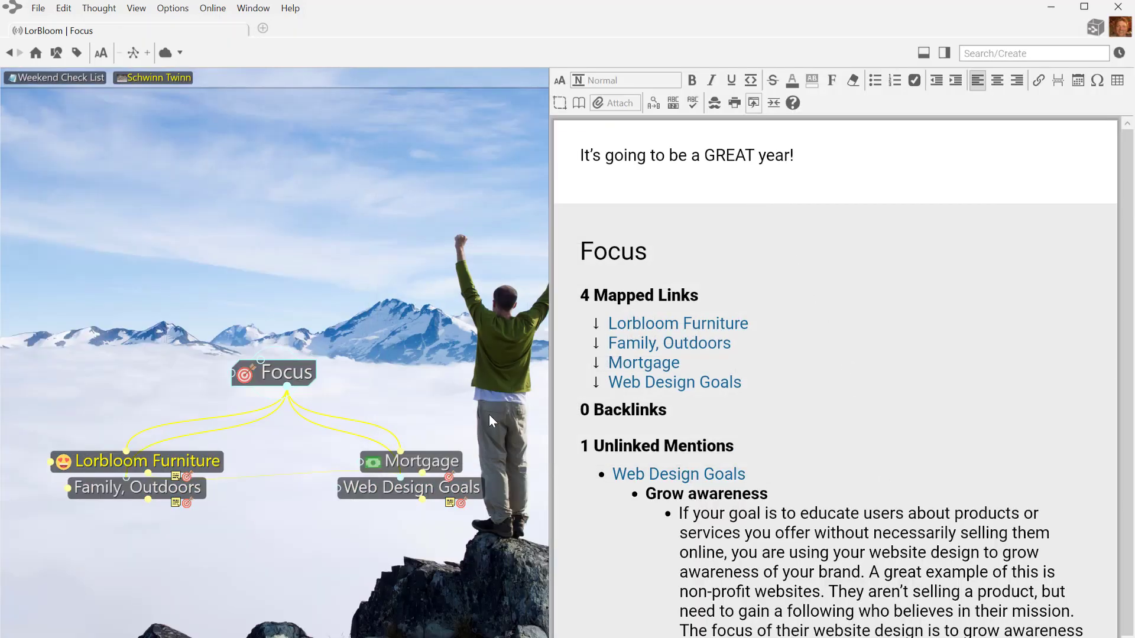